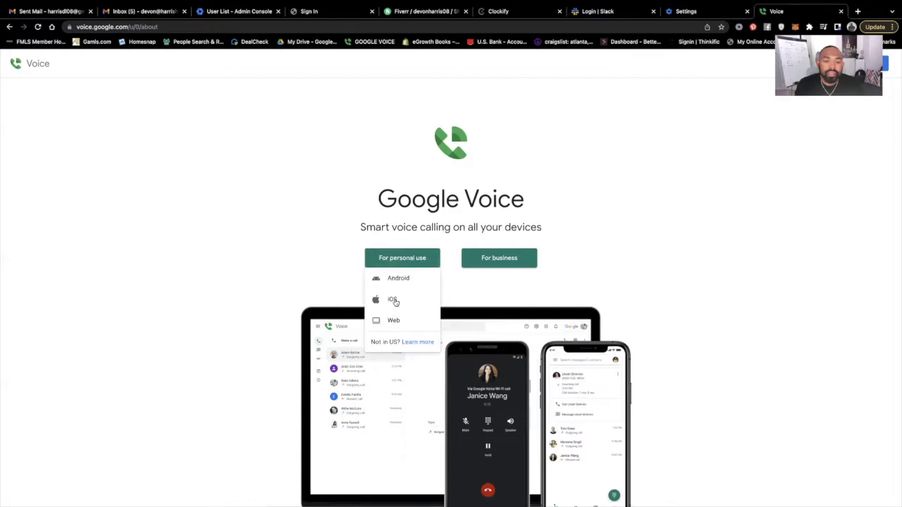
Check the iOS App Store listing, then choose Web under 'For personal use' to reach the sign-up welcome page.
{"action": "left_click", "coordinate": [393, 300]}
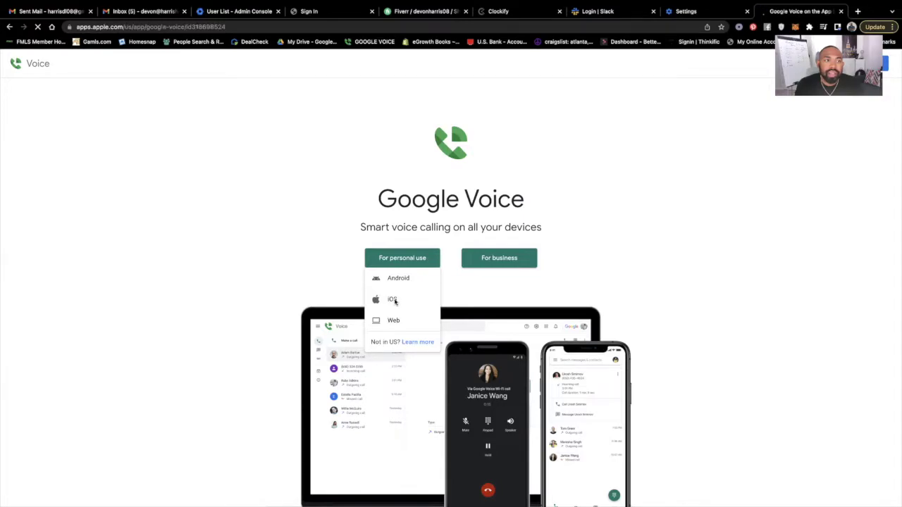
{"action": "left_click", "coordinate": [9, 26]}
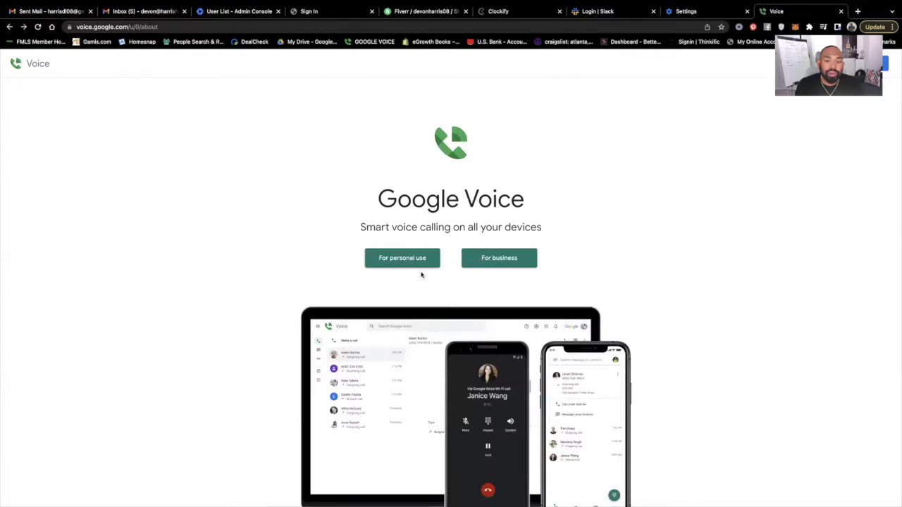
{"action": "left_click", "coordinate": [415, 260]}
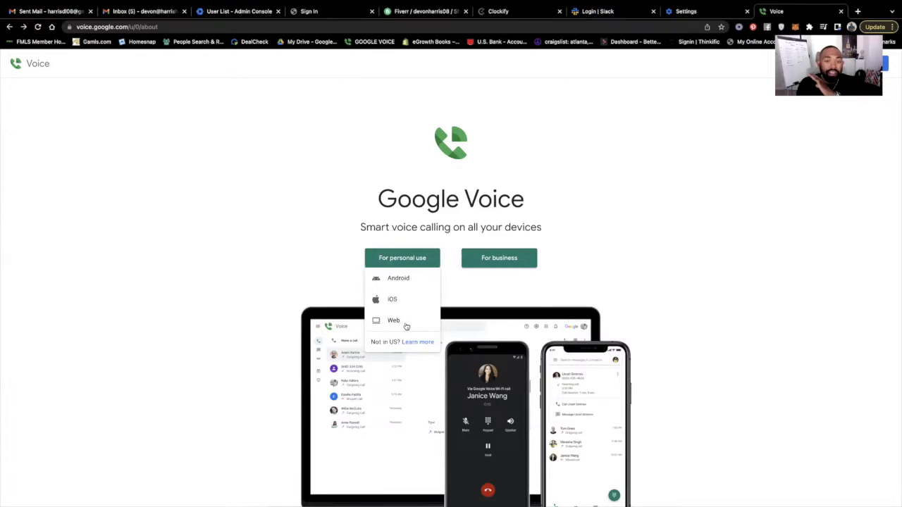
{"action": "left_click", "coordinate": [393, 320]}
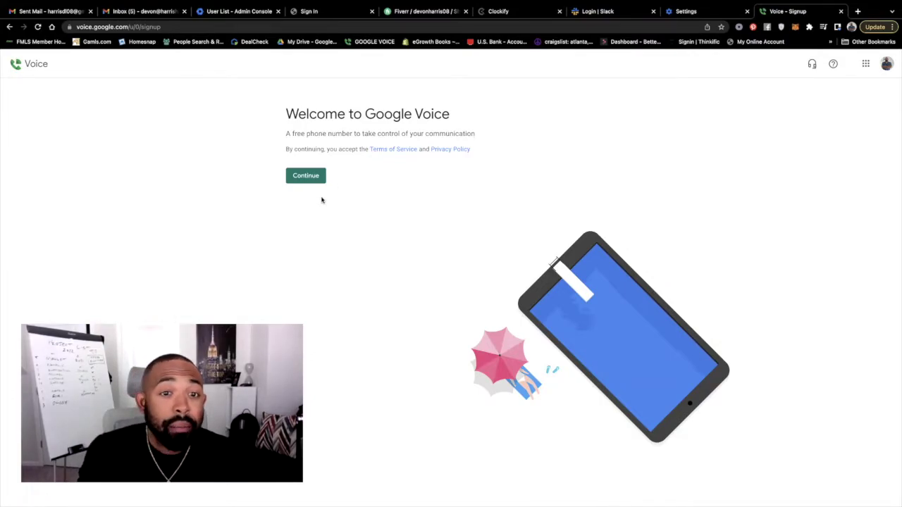
Zoom in on the welcome page, continue, and accept the terms to reach 'Select a Google Voice number'.
{"action": "key", "text": "ctrl+plus"}
{"action": "scroll", "coordinate": [363, 141], "scroll_direction": "up", "scroll_amount": 5}
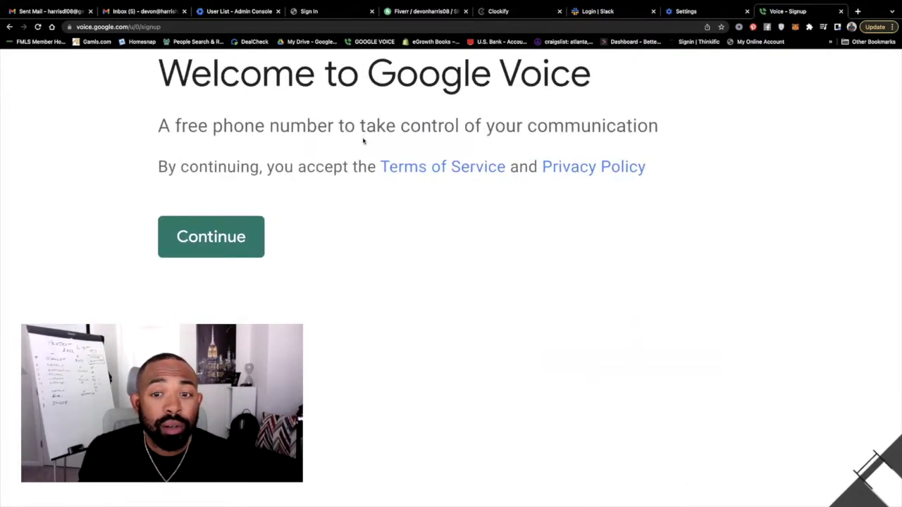
{"action": "scroll", "coordinate": [363, 141], "scroll_direction": "down", "scroll_amount": 5}
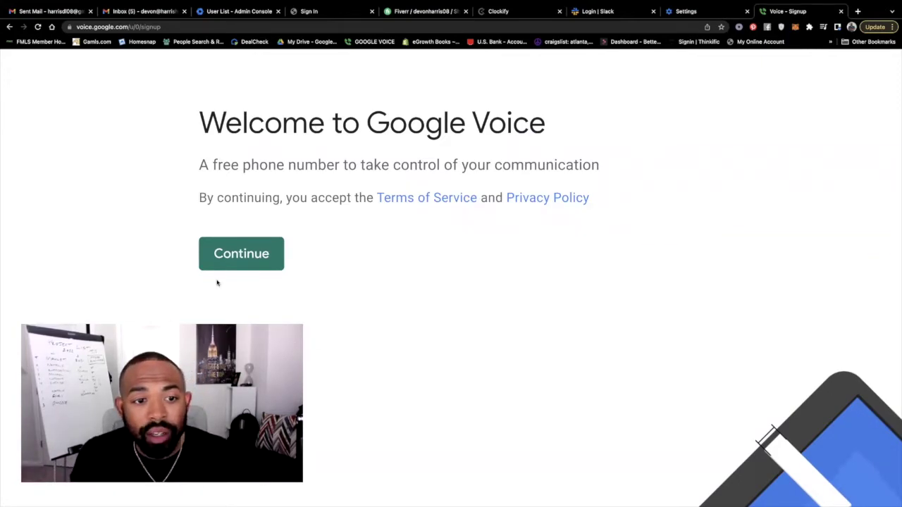
{"action": "left_click", "coordinate": [232, 263]}
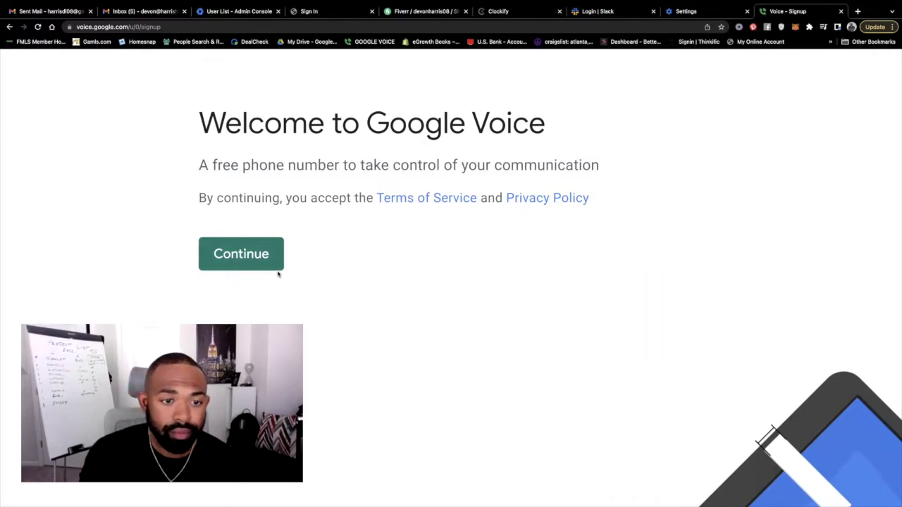
{"action": "left_click", "coordinate": [258, 267]}
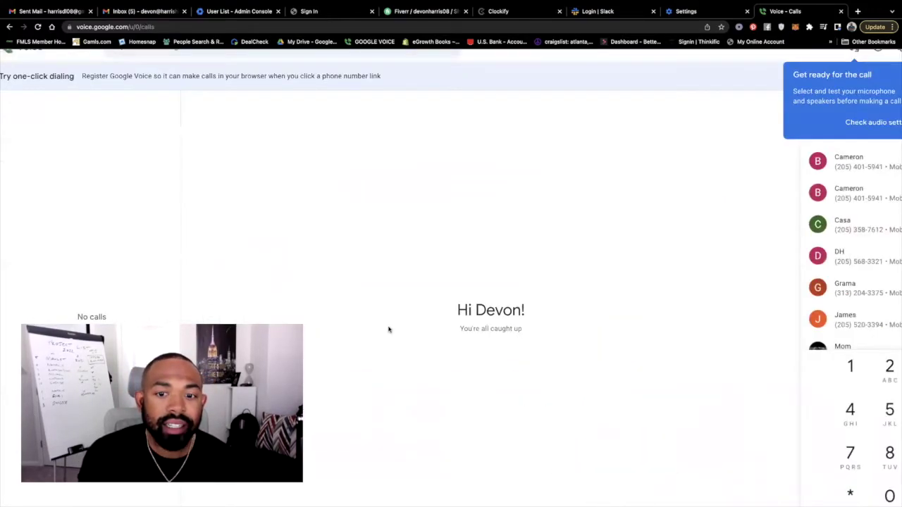
{"action": "scroll", "coordinate": [389, 329], "scroll_direction": "left", "scroll_amount": 5}
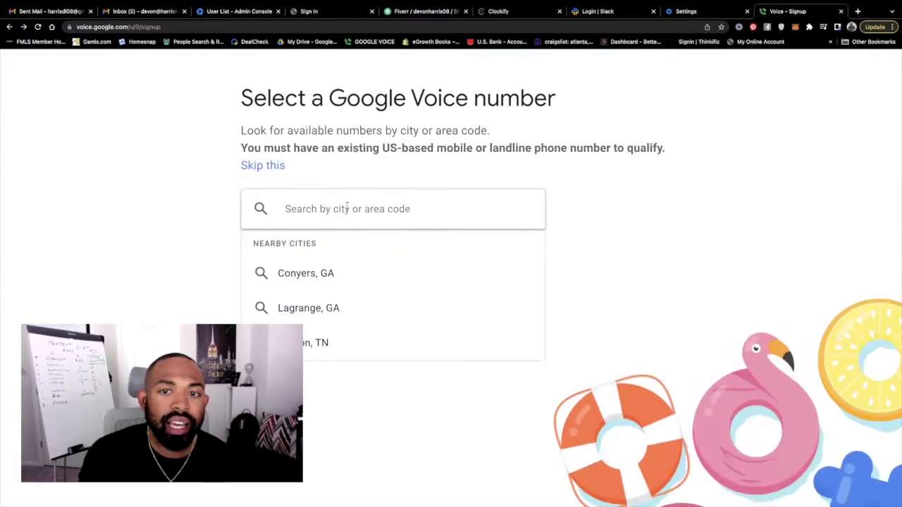
Search numbers for 'Atlanta, Ga', show more results, and select one of the Atlanta numbers.
{"action": "scroll", "coordinate": [588, 220], "scroll_direction": "down", "scroll_amount": 1}
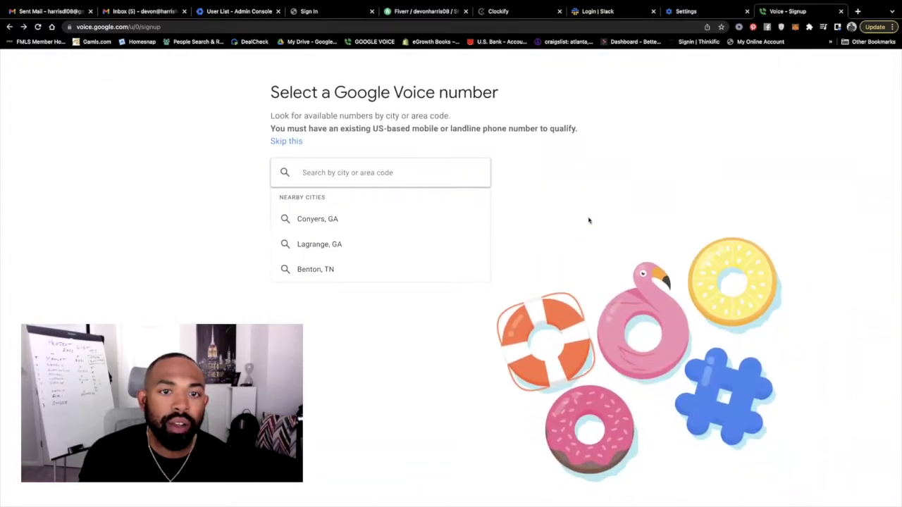
{"action": "left_click", "coordinate": [414, 171]}
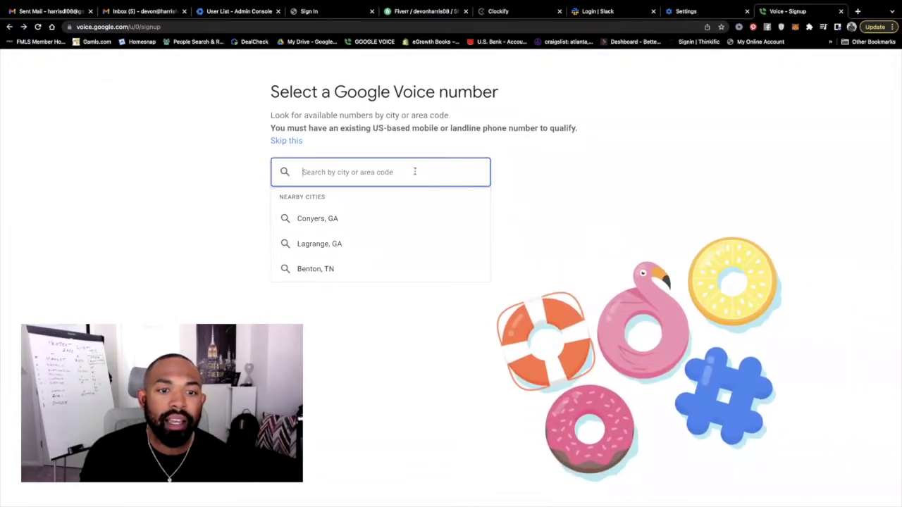
{"action": "type", "text": "Atlanta, Ga"}
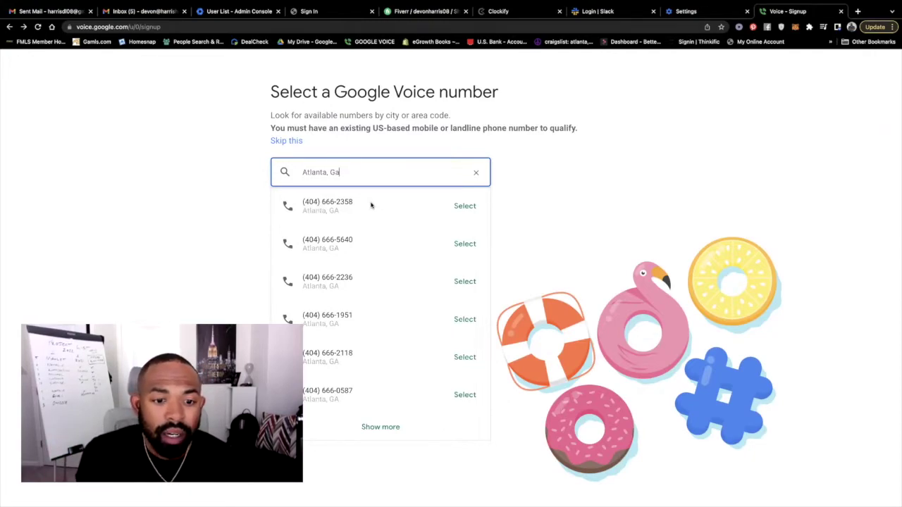
{"action": "scroll", "coordinate": [419, 229], "scroll_direction": "down", "scroll_amount": 2}
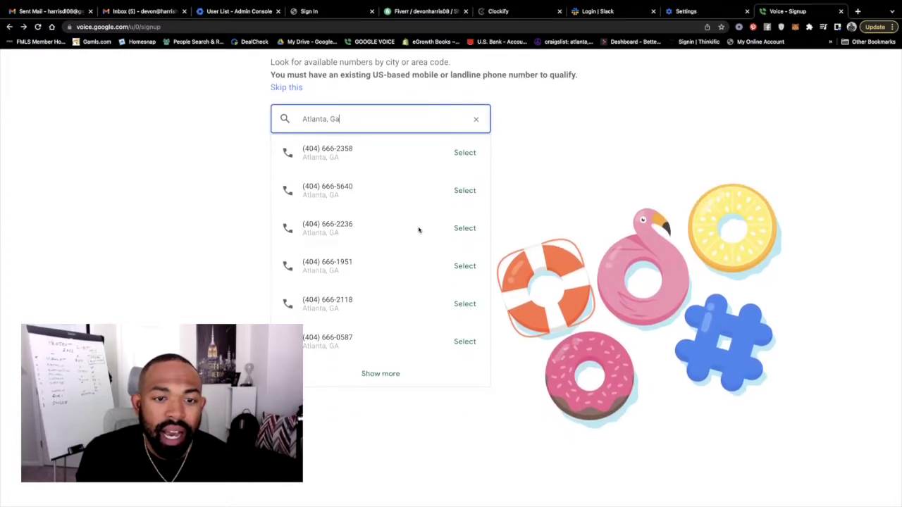
{"action": "left_click", "coordinate": [391, 382]}
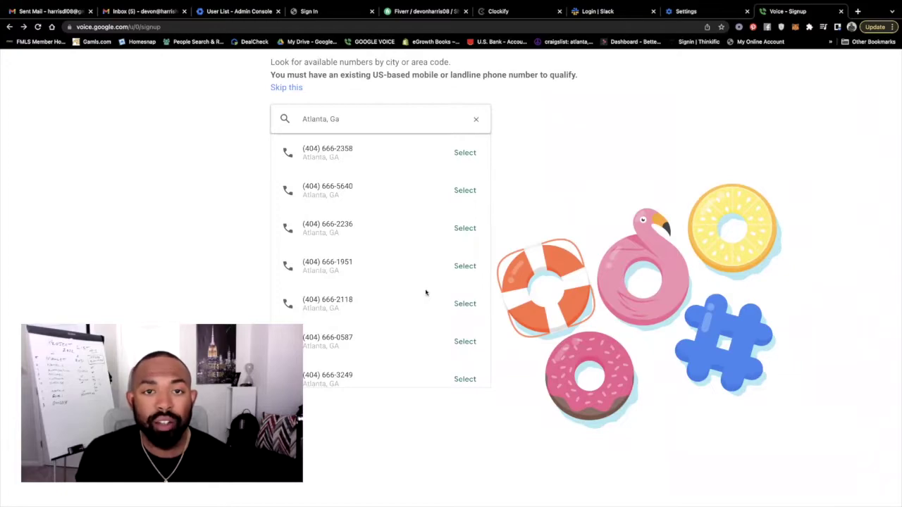
{"action": "scroll", "coordinate": [426, 293], "scroll_direction": "down", "scroll_amount": 5}
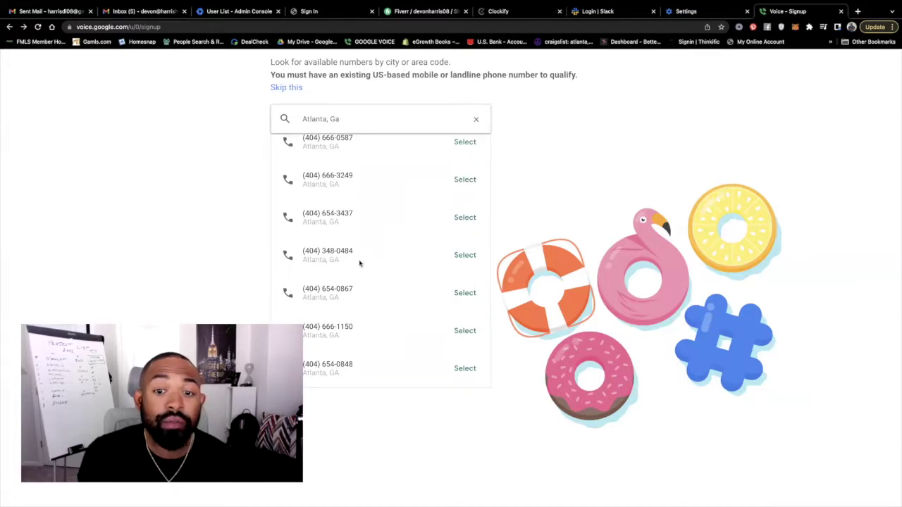
{"action": "left_click", "coordinate": [461, 256]}
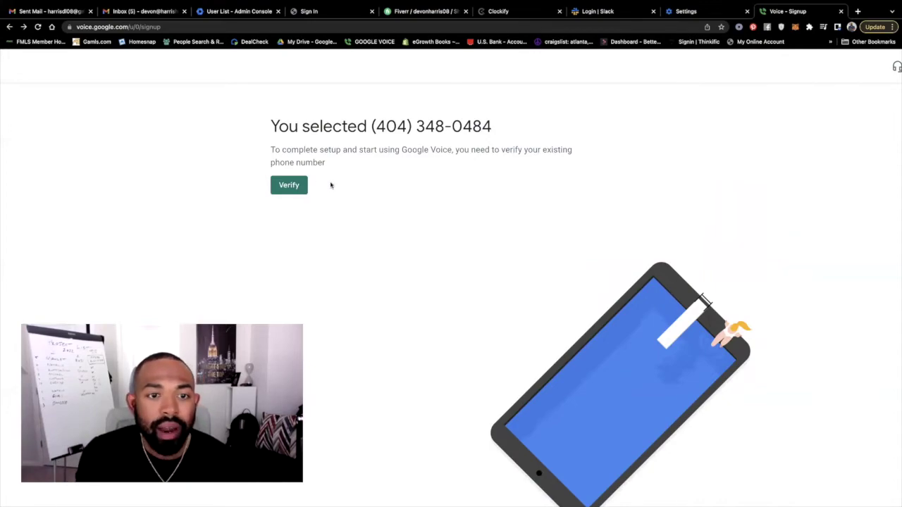
Link an existing phone by entering its six-digit verification code, then close the phone-added confirmation.
{"action": "left_click", "coordinate": [295, 186]}
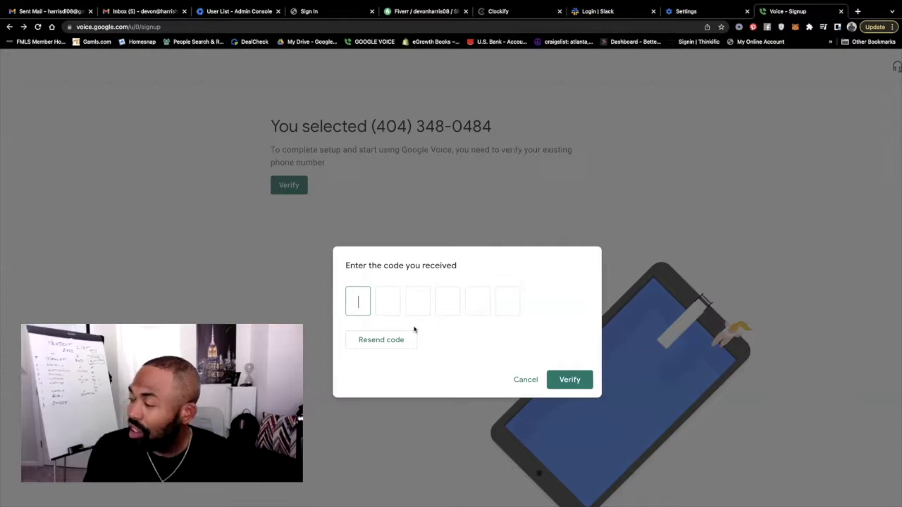
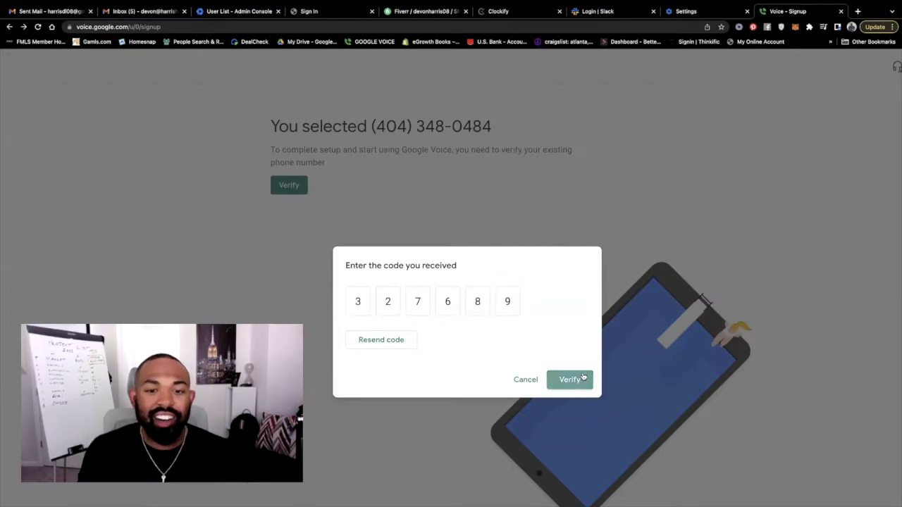
{"action": "left_click", "coordinate": [571, 379]}
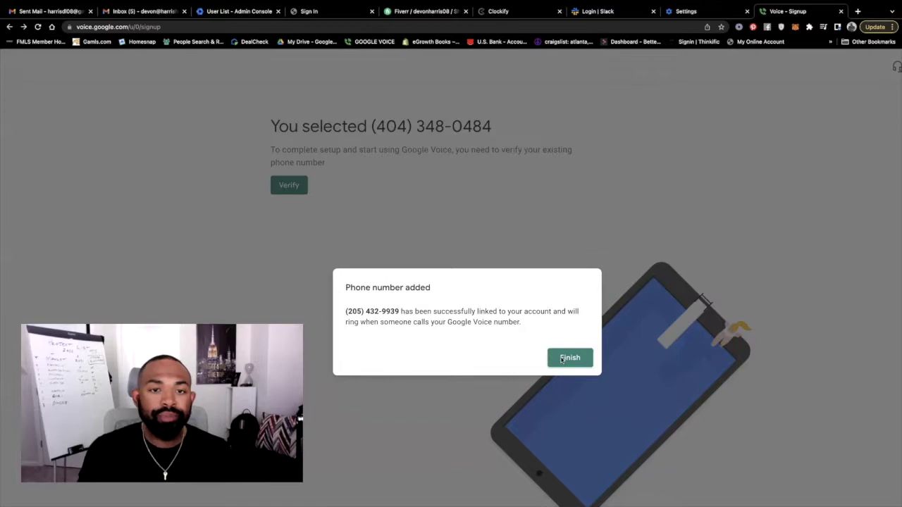
{"action": "left_click", "coordinate": [561, 360]}
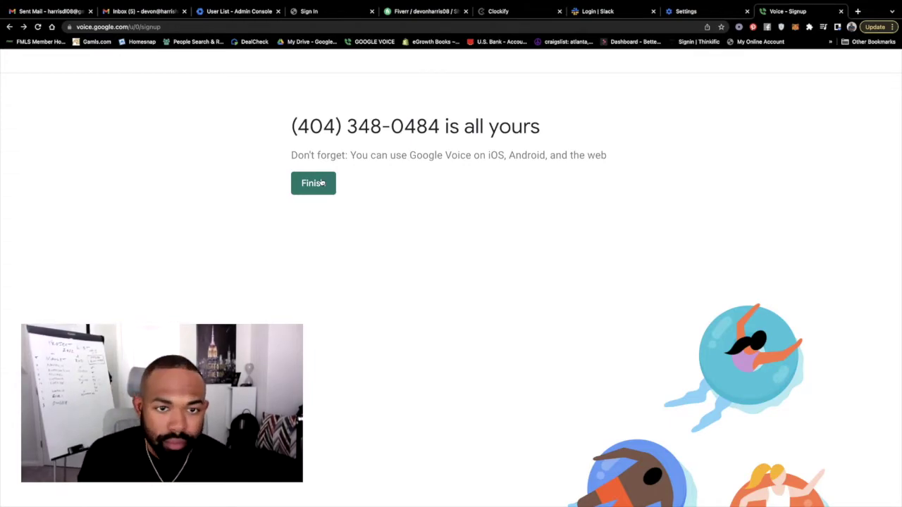
Finish setup so the claimed Atlanta number is active and the Voice app opens.
{"action": "left_click", "coordinate": [312, 183]}
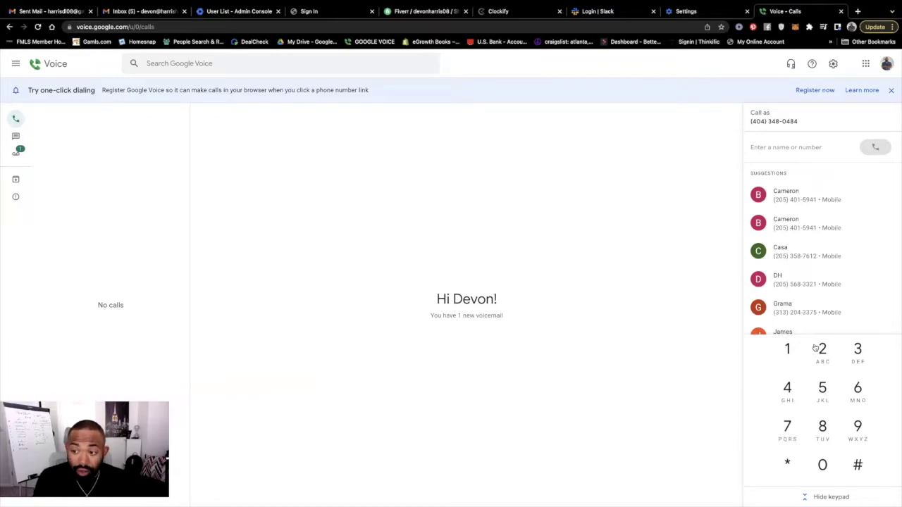
Enter the mobile number to call on the dial pad.
{"action": "left_click", "coordinate": [822, 349]}
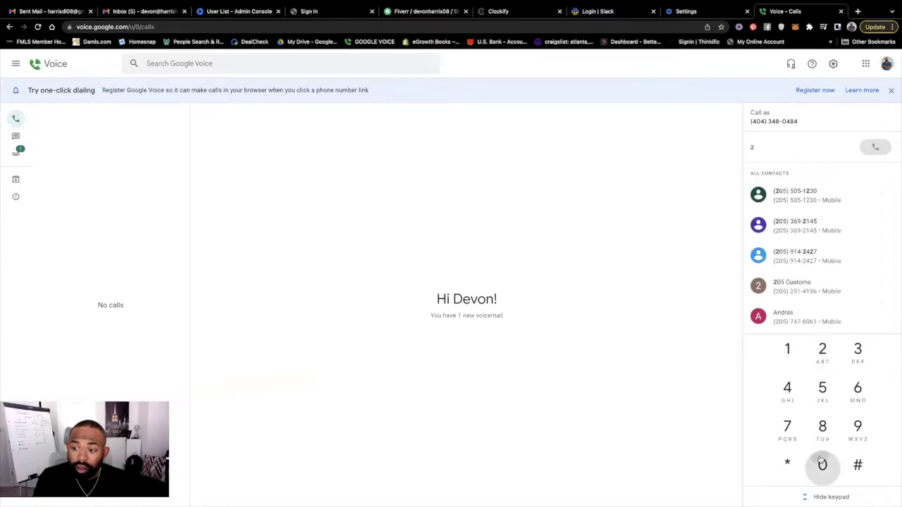
{"action": "left_click", "coordinate": [822, 462]}
{"action": "left_click", "coordinate": [822, 387]}
{"action": "left_click", "coordinate": [823, 353]}
{"action": "left_click", "coordinate": [853, 355]}
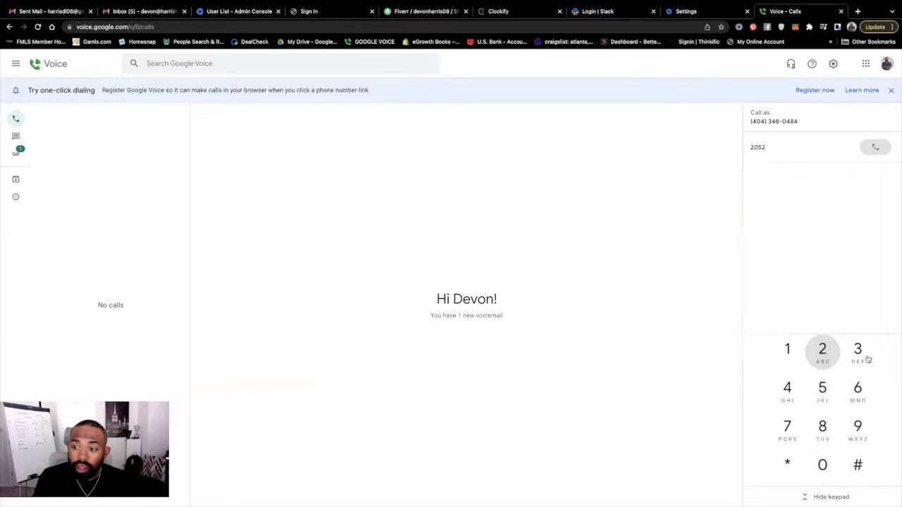
{"action": "left_click", "coordinate": [819, 465]}
{"action": "left_click", "coordinate": [788, 428]}
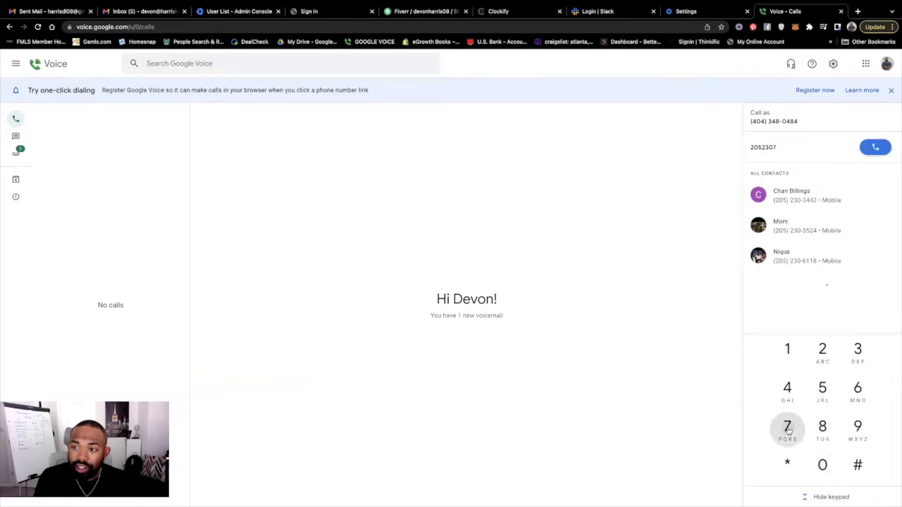
{"action": "left_click", "coordinate": [788, 426]}
{"action": "left_click", "coordinate": [822, 428]}
{"action": "left_click", "coordinate": [857, 429]}
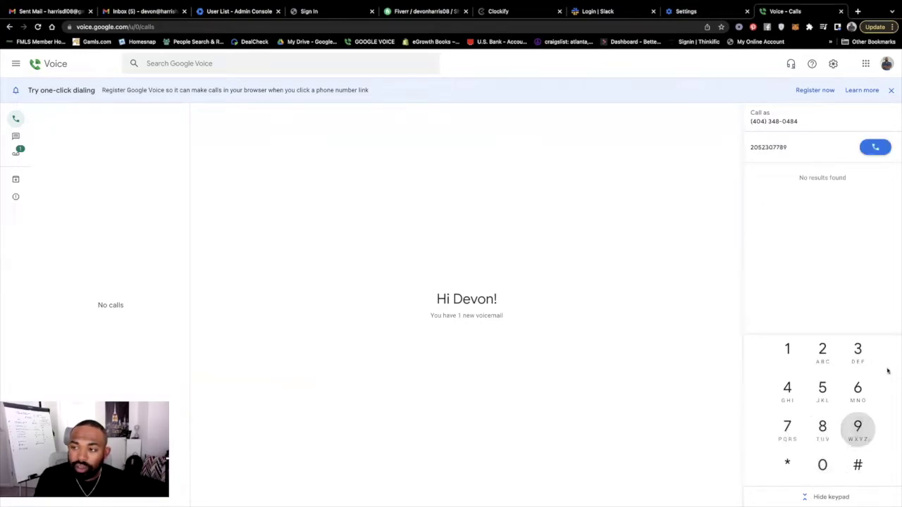
Place the call, raise the system volume while connected, then hang up.
{"action": "left_click", "coordinate": [876, 147]}
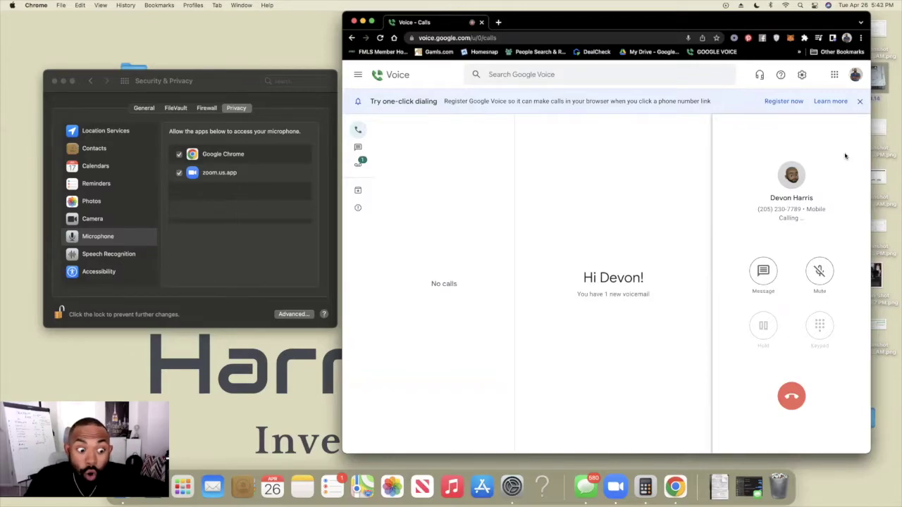
{"action": "key", "text": "XF86AudioRaiseVolume"}
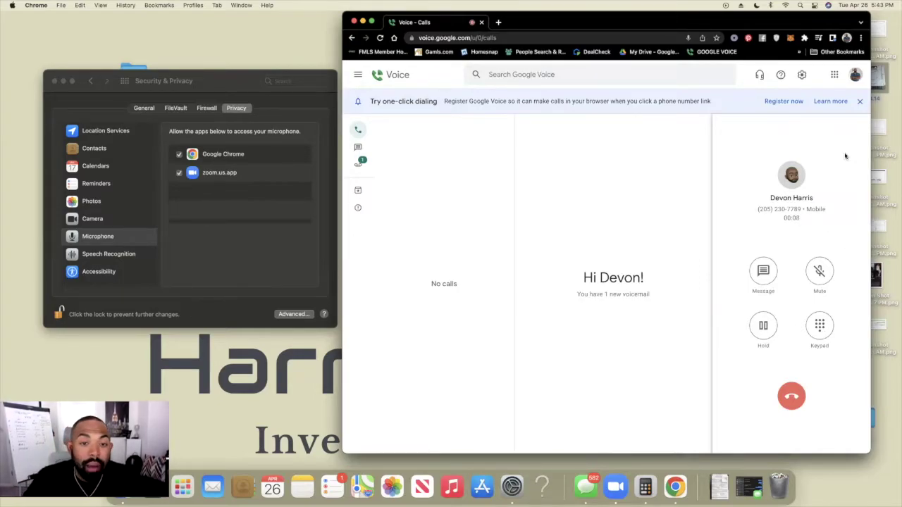
{"action": "left_click", "coordinate": [791, 396]}
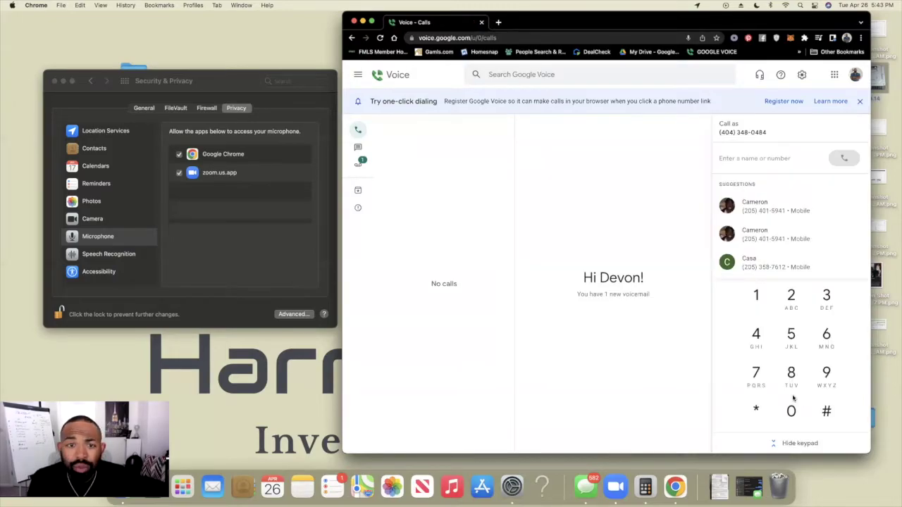
Make the browser window full screen and switch to the empty Messages section.
{"action": "left_click", "coordinate": [372, 22]}
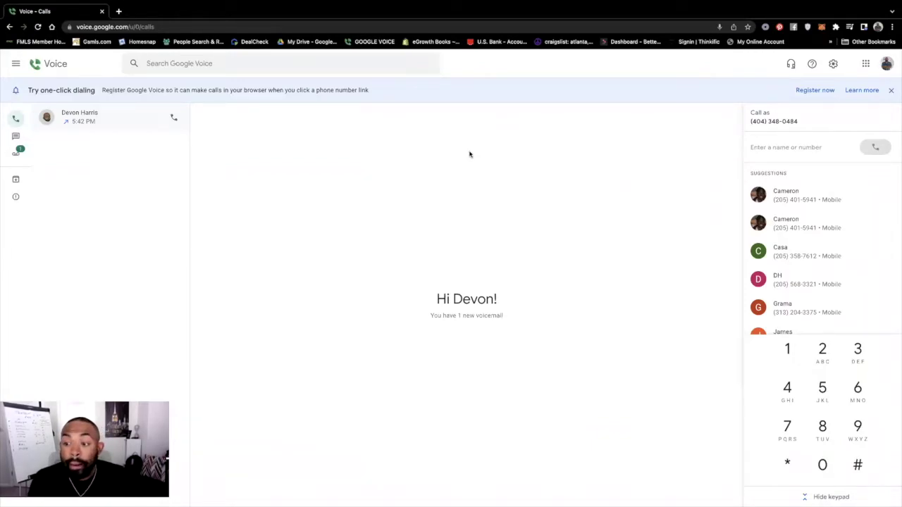
{"action": "left_click", "coordinate": [16, 136]}
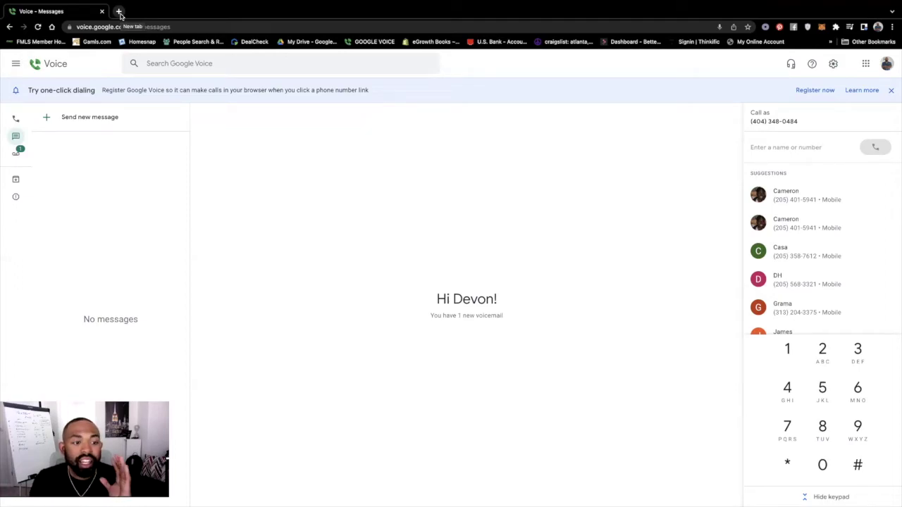
Check the welcome voicemail in Voicemail, then view the empty Spam section.
{"action": "left_click", "coordinate": [16, 153]}
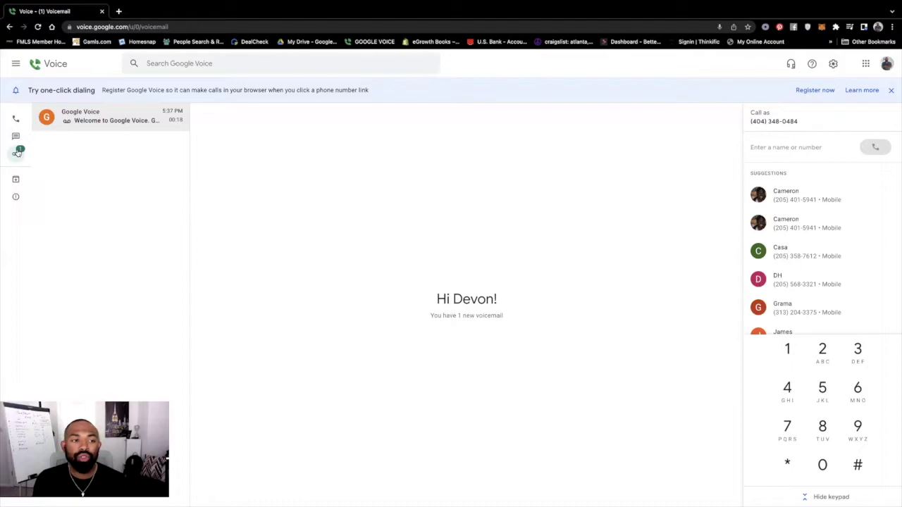
{"action": "left_click", "coordinate": [16, 198]}
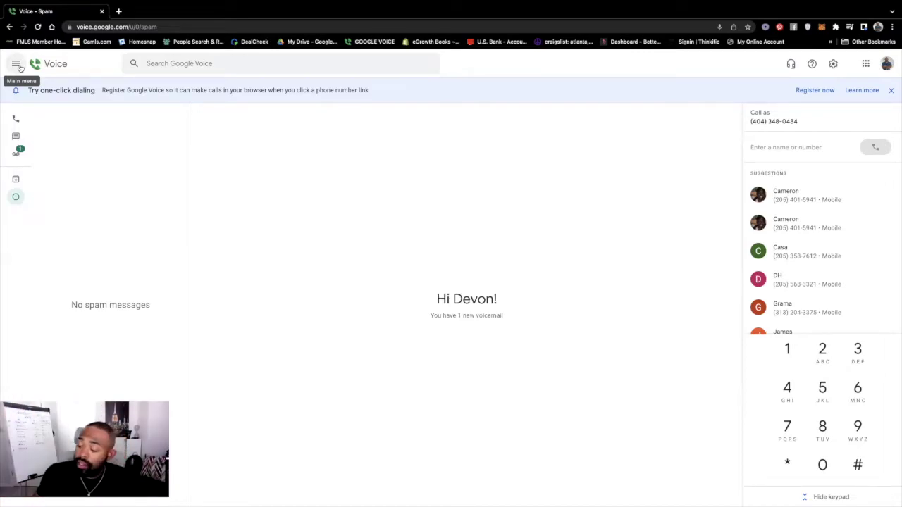
{"action": "left_click", "coordinate": [16, 65]}
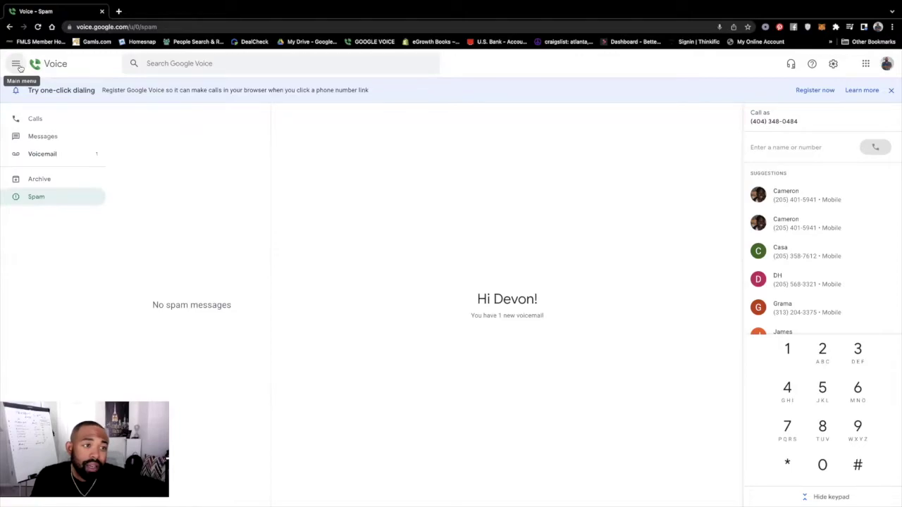
{"action": "left_click", "coordinate": [16, 64]}
{"action": "left_click", "coordinate": [17, 64]}
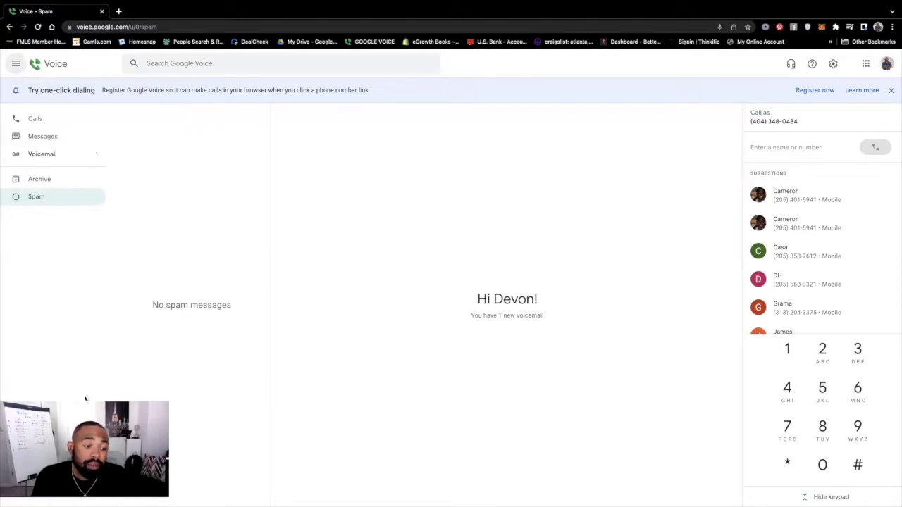
{"action": "left_click", "coordinate": [14, 65]}
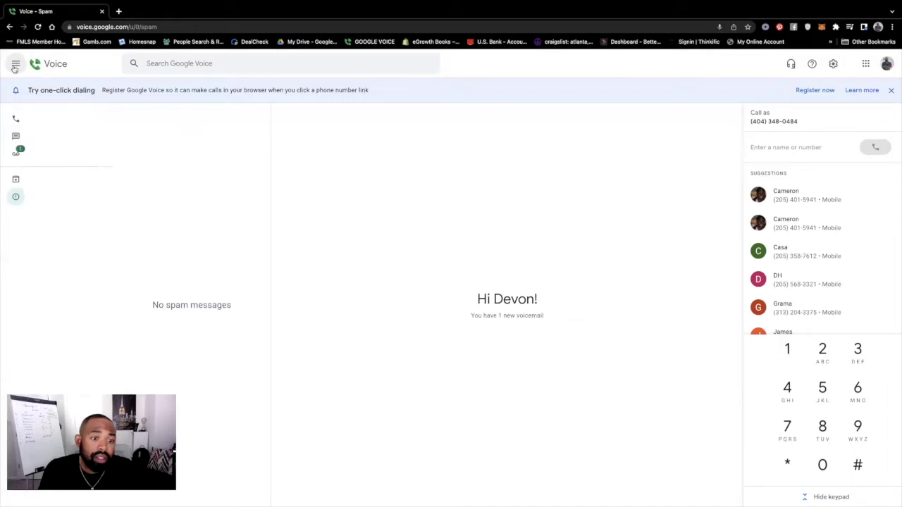
{"action": "left_click", "coordinate": [14, 65]}
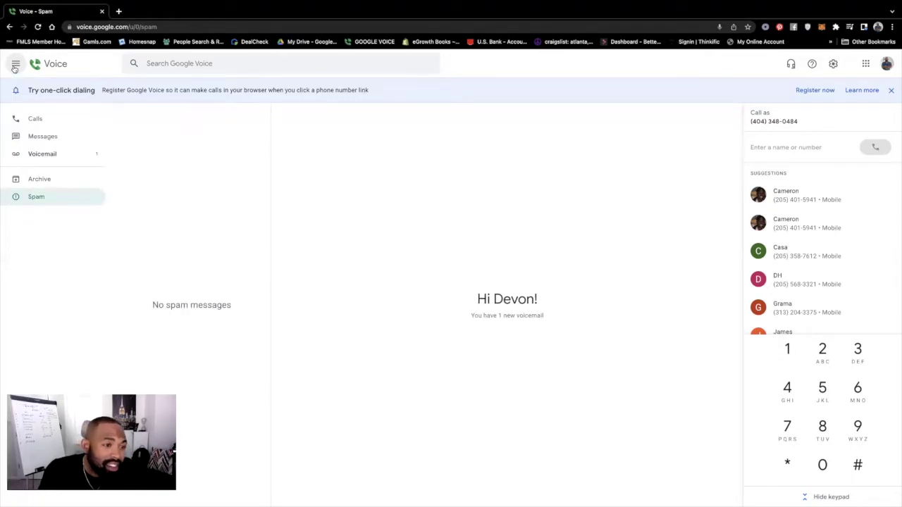
{"action": "left_click", "coordinate": [15, 65]}
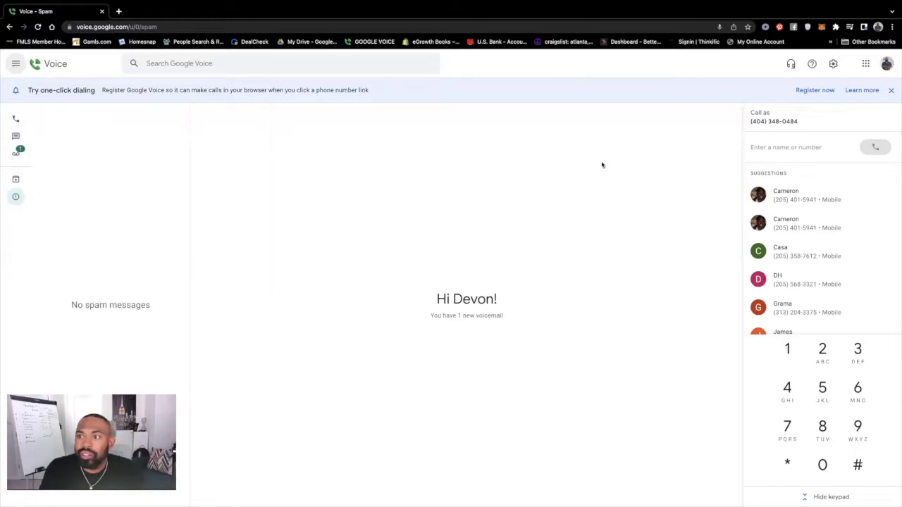
Open audio settings and check the Ringing device options, leaving all devices on built-in defaults.
{"action": "left_click", "coordinate": [792, 65]}
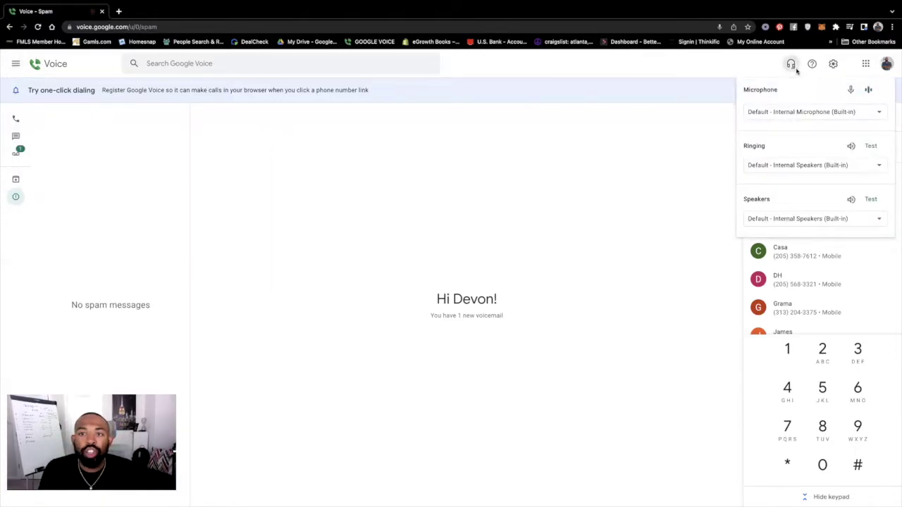
{"action": "left_click", "coordinate": [813, 167]}
{"action": "left_click", "coordinate": [796, 145]}
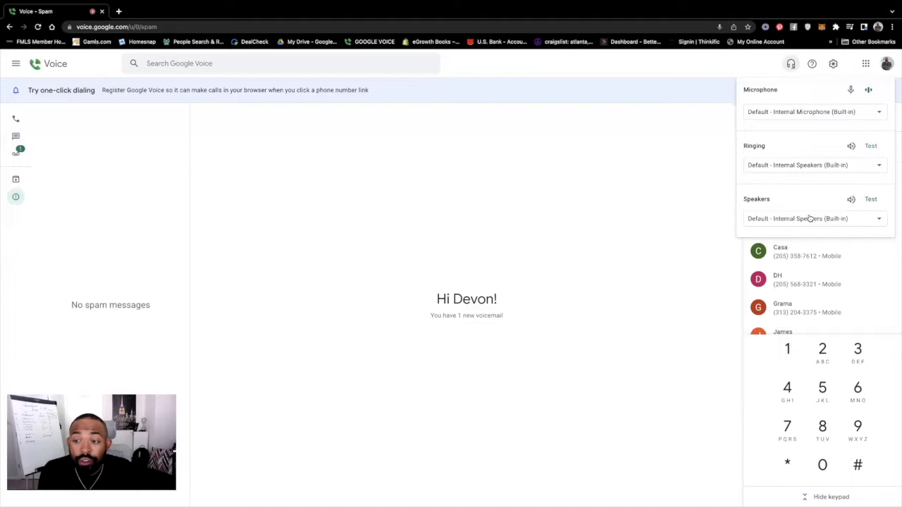
{"action": "left_click", "coordinate": [835, 64]}
Open Settings and scroll through Account down to message forwarding and call options.
{"action": "left_click", "coordinate": [834, 65]}
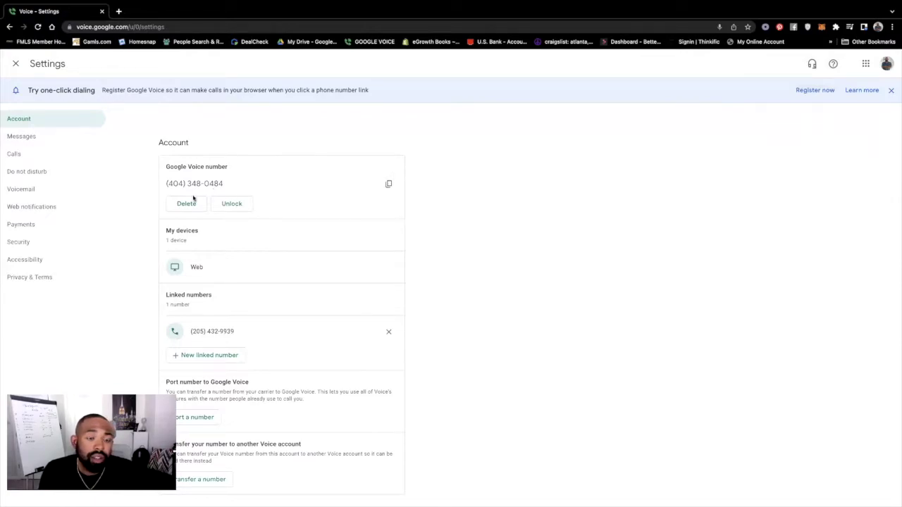
{"action": "scroll", "coordinate": [307, 208], "scroll_direction": "down", "scroll_amount": 1}
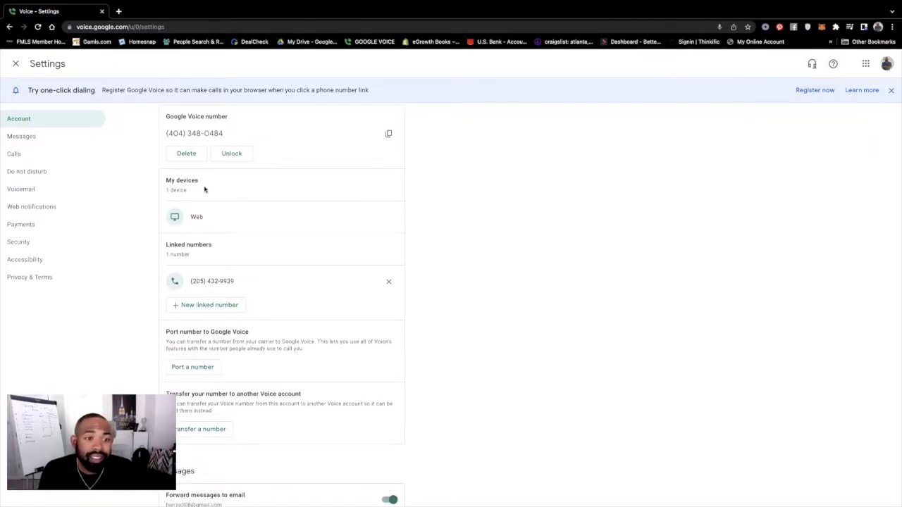
{"action": "scroll", "coordinate": [204, 189], "scroll_direction": "down", "scroll_amount": 1}
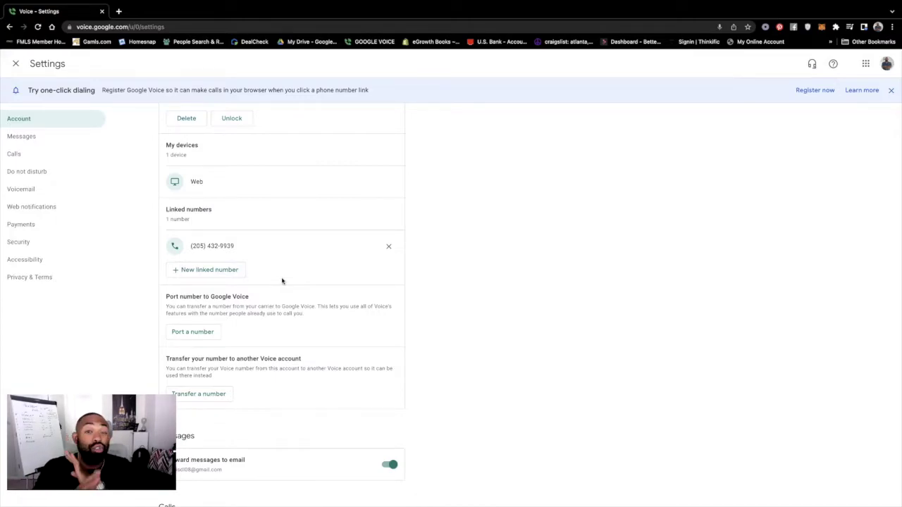
{"action": "scroll", "coordinate": [281, 282], "scroll_direction": "down", "scroll_amount": 2}
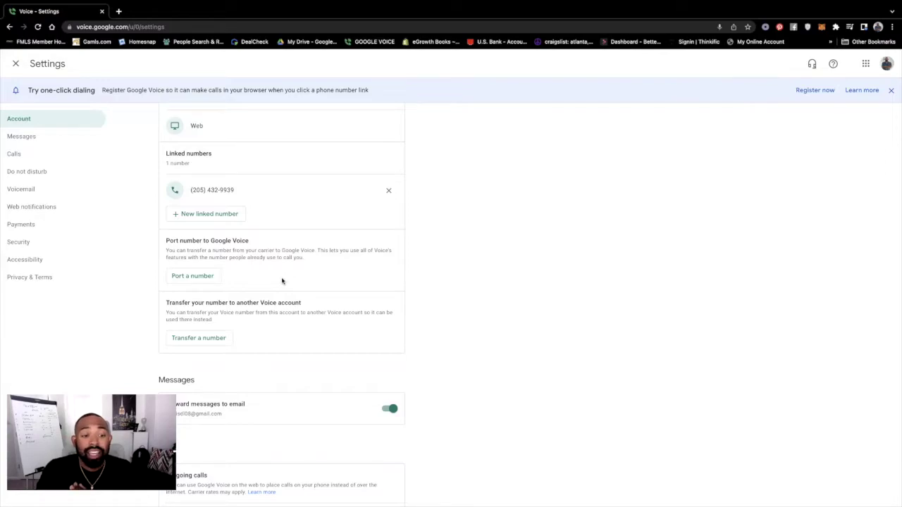
{"action": "scroll", "coordinate": [282, 281], "scroll_direction": "down", "scroll_amount": 1}
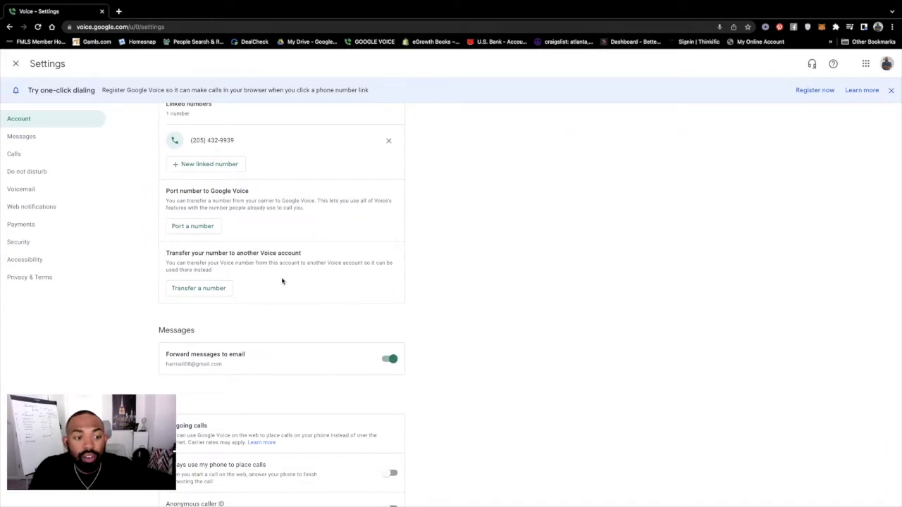
{"action": "scroll", "coordinate": [282, 282], "scroll_direction": "down", "scroll_amount": 3}
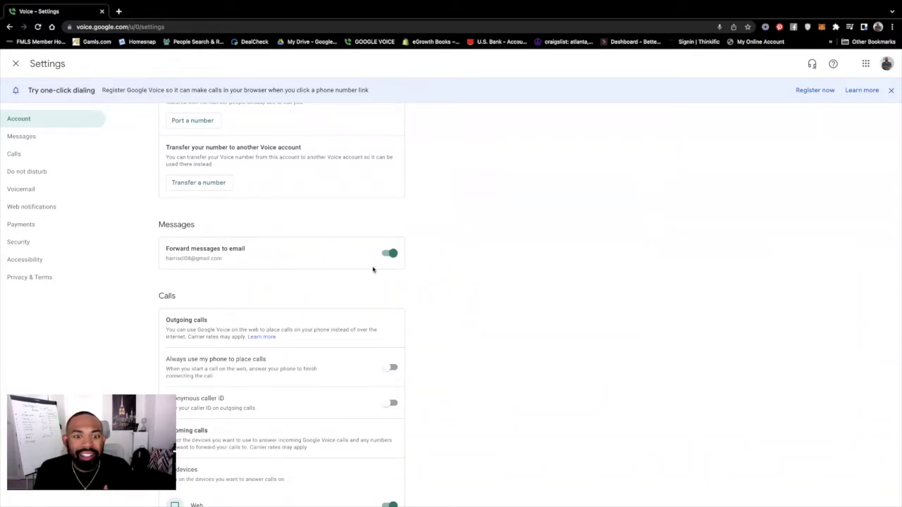
{"action": "left_click", "coordinate": [392, 253]}
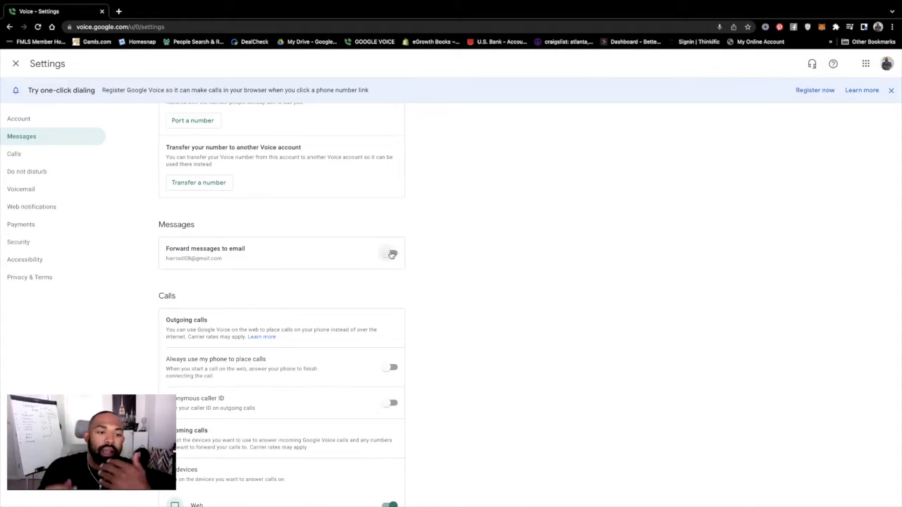
{"action": "scroll", "coordinate": [392, 255], "scroll_direction": "down", "scroll_amount": 3}
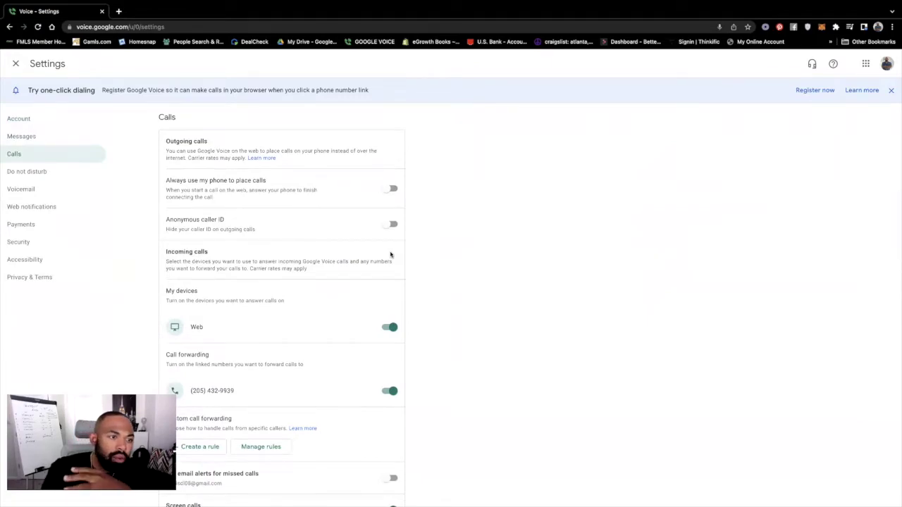
{"action": "scroll", "coordinate": [391, 254], "scroll_direction": "down", "scroll_amount": 8}
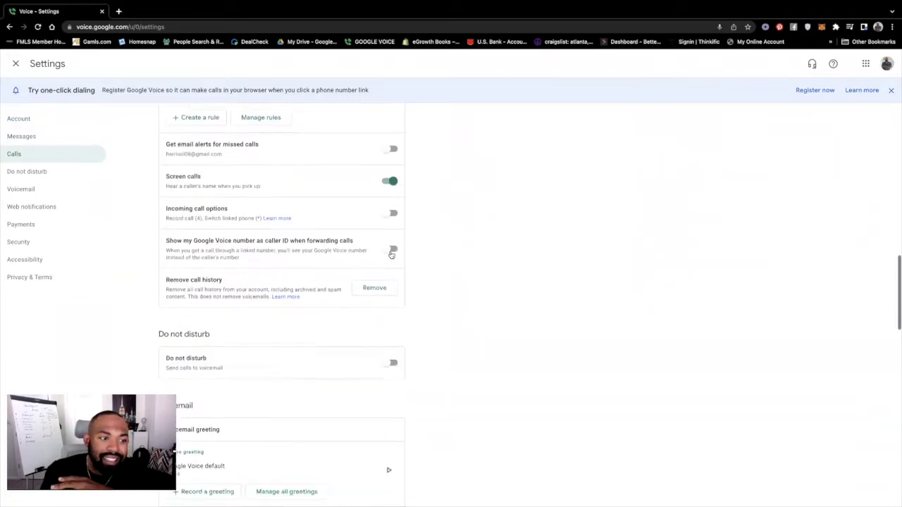
{"action": "scroll", "coordinate": [392, 256], "scroll_direction": "down", "scroll_amount": 2}
{"action": "scroll", "coordinate": [393, 253], "scroll_direction": "up", "scroll_amount": 5}
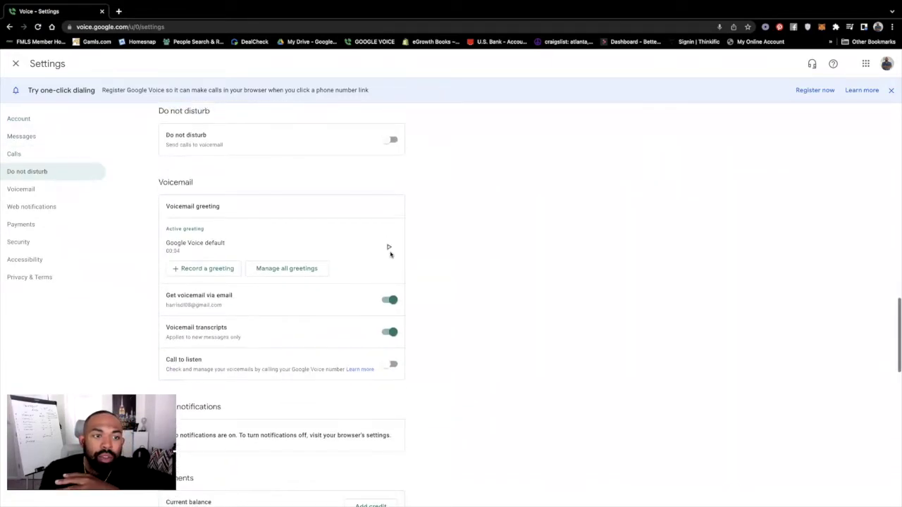
{"action": "scroll", "coordinate": [392, 254], "scroll_direction": "up", "scroll_amount": 2}
{"action": "scroll", "coordinate": [392, 254], "scroll_direction": "down", "scroll_amount": 3}
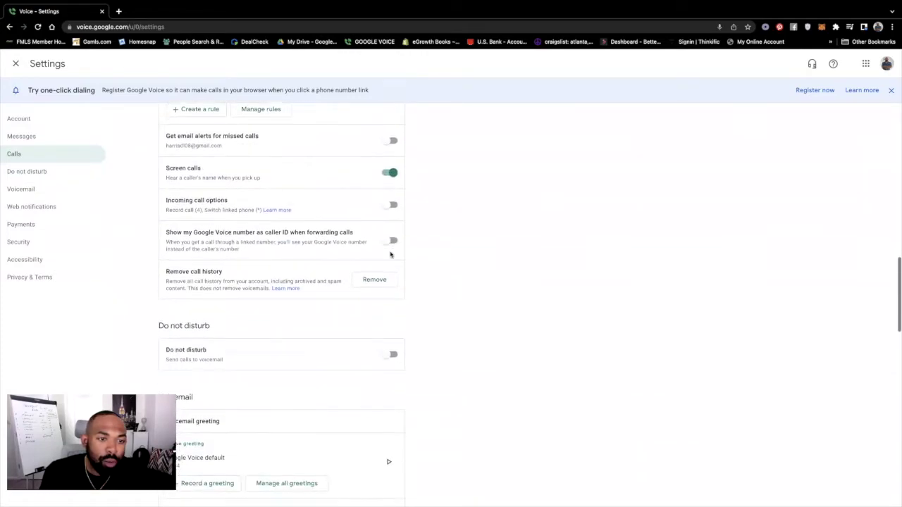
{"action": "scroll", "coordinate": [390, 255], "scroll_direction": "up", "scroll_amount": 3}
{"action": "scroll", "coordinate": [391, 255], "scroll_direction": "up", "scroll_amount": 1}
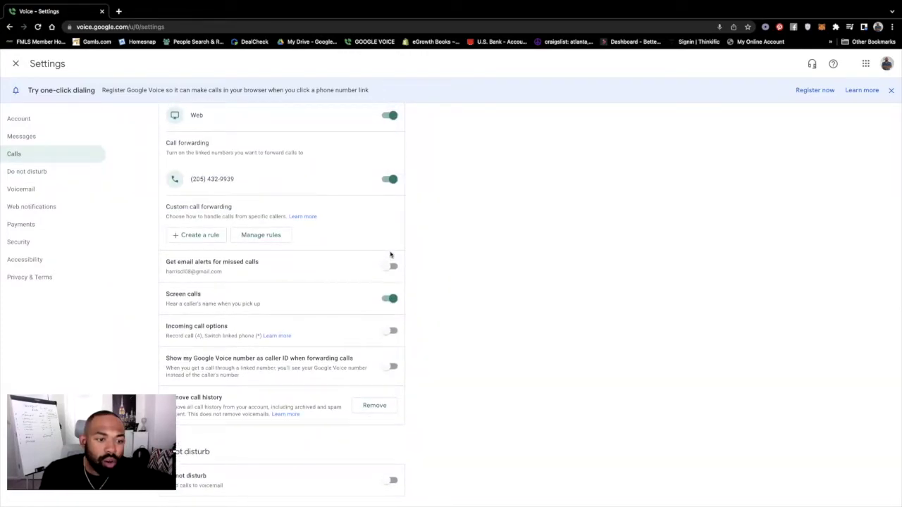
{"action": "scroll", "coordinate": [391, 254], "scroll_direction": "down", "scroll_amount": 3}
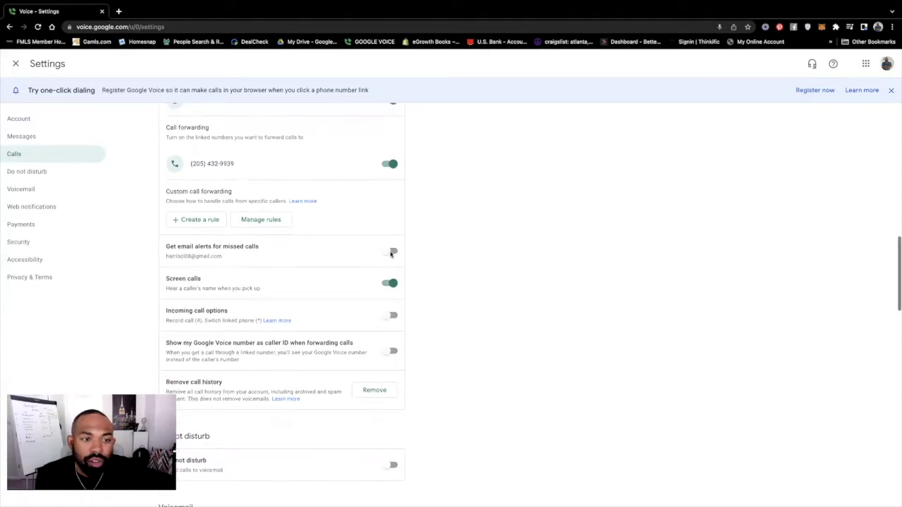
{"action": "scroll", "coordinate": [391, 254], "scroll_direction": "down", "scroll_amount": 2}
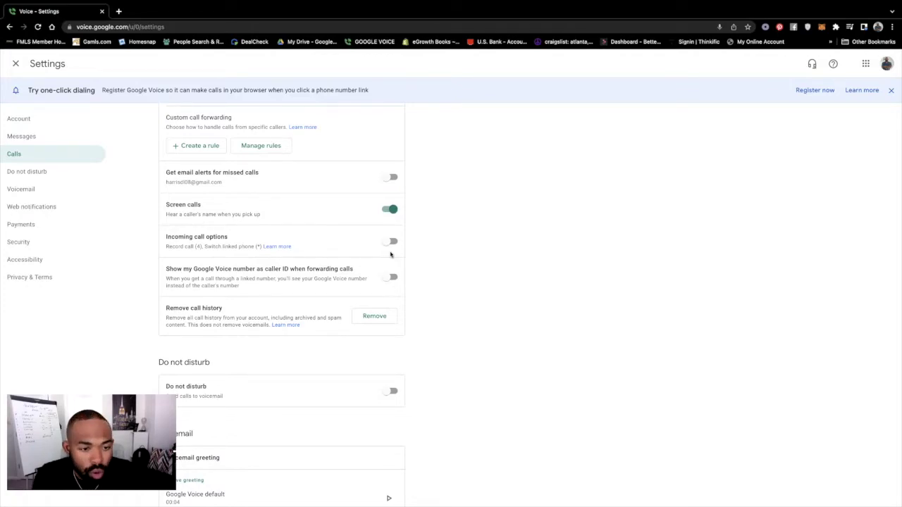
{"action": "scroll", "coordinate": [394, 271], "scroll_direction": "down", "scroll_amount": 4}
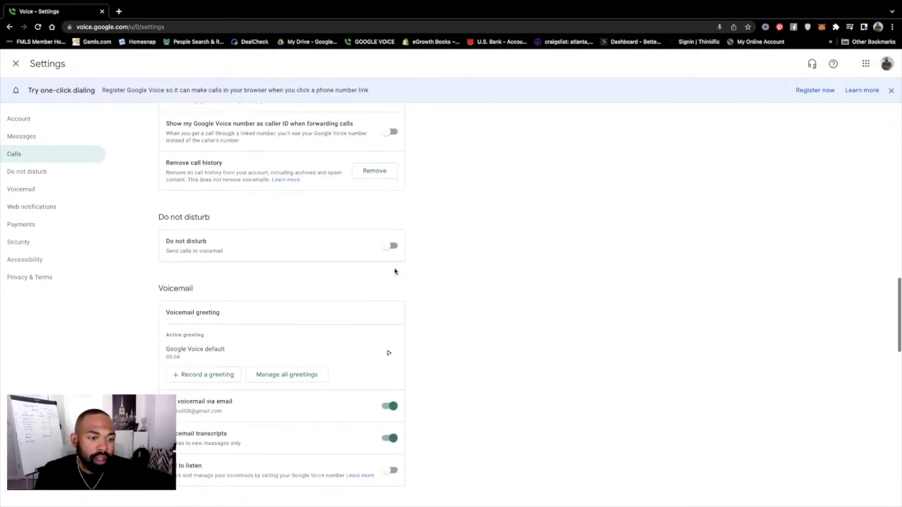
{"action": "scroll", "coordinate": [394, 271], "scroll_direction": "down", "scroll_amount": 1}
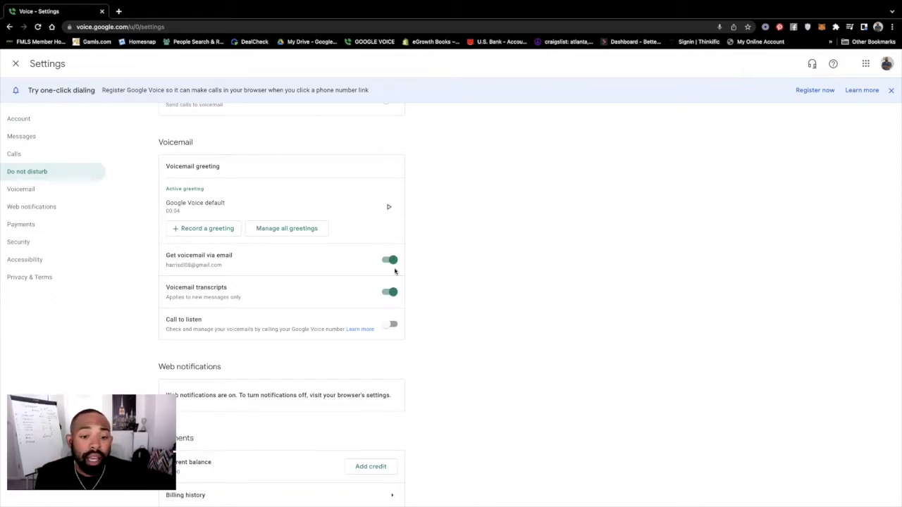
{"action": "scroll", "coordinate": [467, 346], "scroll_direction": "down", "scroll_amount": 1}
{"action": "scroll", "coordinate": [468, 346], "scroll_direction": "down", "scroll_amount": 1}
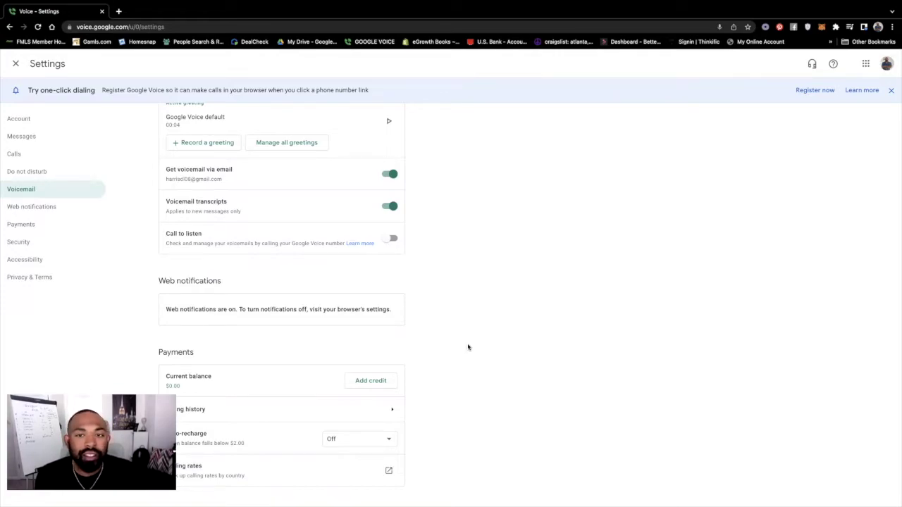
{"action": "scroll", "coordinate": [468, 347], "scroll_direction": "down", "scroll_amount": 1}
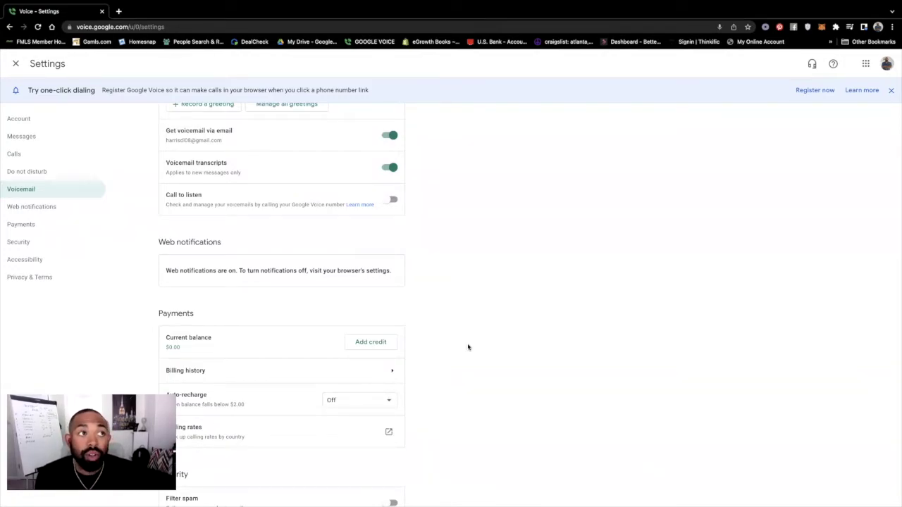
{"action": "scroll", "coordinate": [468, 347], "scroll_direction": "down", "scroll_amount": 4}
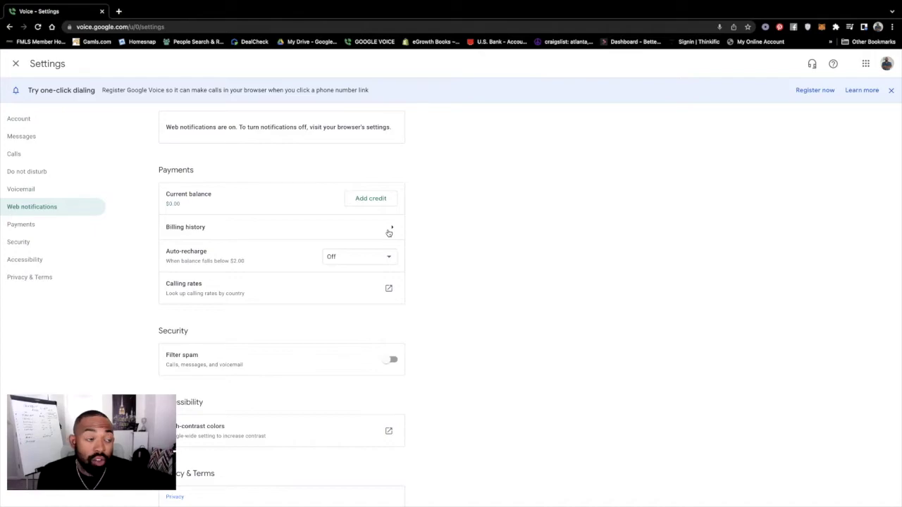
{"action": "scroll", "coordinate": [388, 232], "scroll_direction": "down", "scroll_amount": 5}
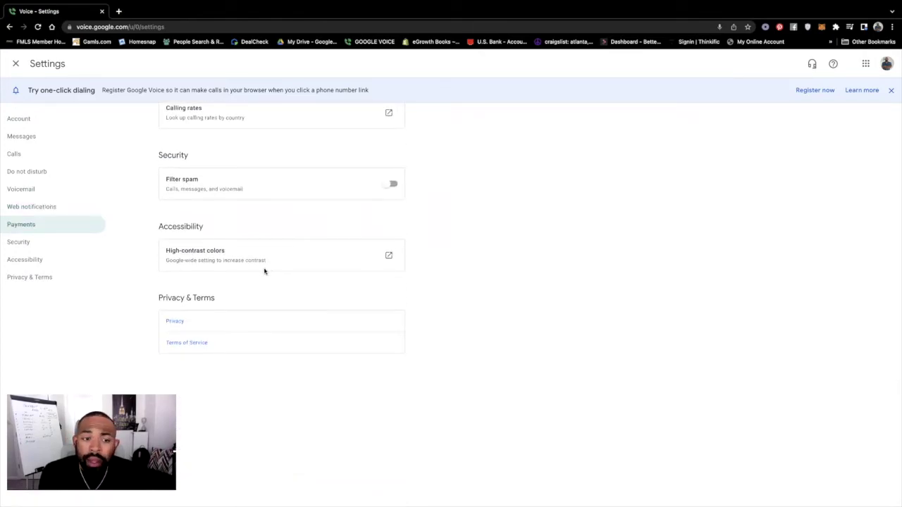
{"action": "scroll", "coordinate": [263, 271], "scroll_direction": "down", "scroll_amount": 1}
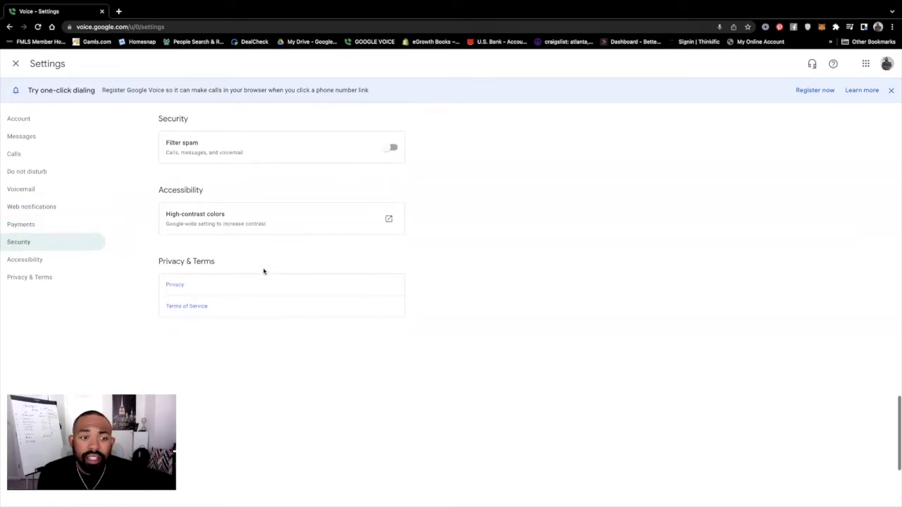
{"action": "scroll", "coordinate": [263, 271], "scroll_direction": "down", "scroll_amount": 5}
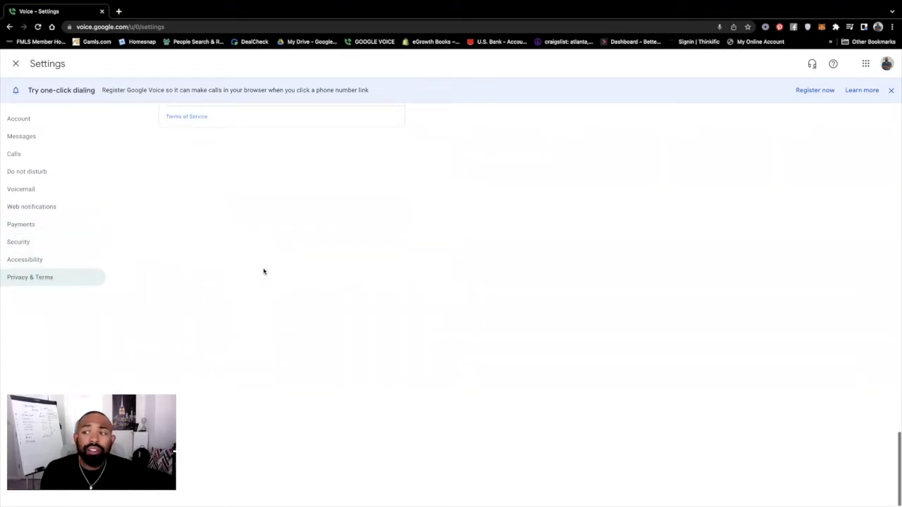
{"action": "scroll", "coordinate": [263, 271], "scroll_direction": "up", "scroll_amount": 20}
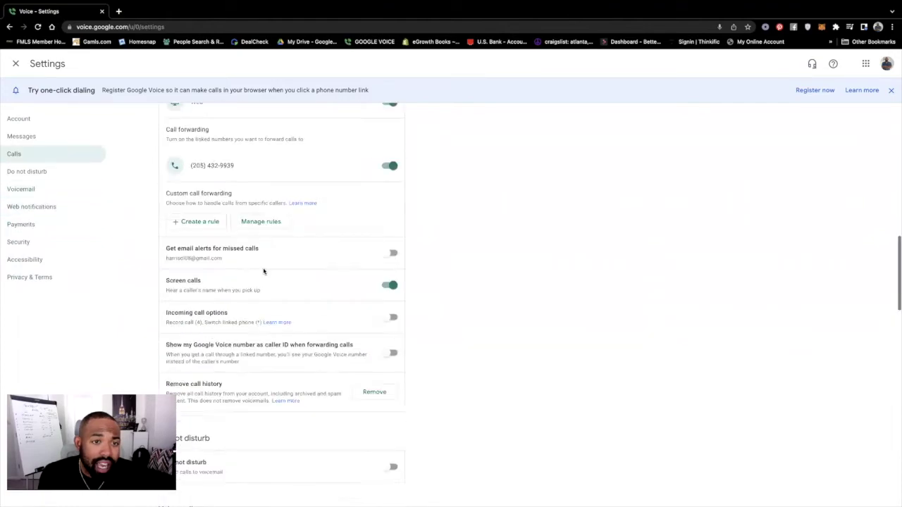
Close Settings to return to the Calls page, briefly opening and closing the account menu.
{"action": "left_click", "coordinate": [15, 63]}
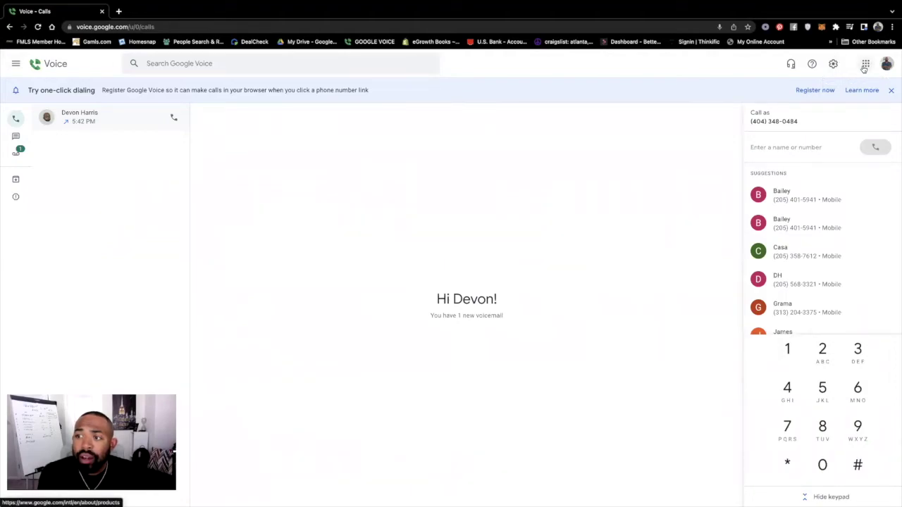
{"action": "left_click", "coordinate": [886, 64]}
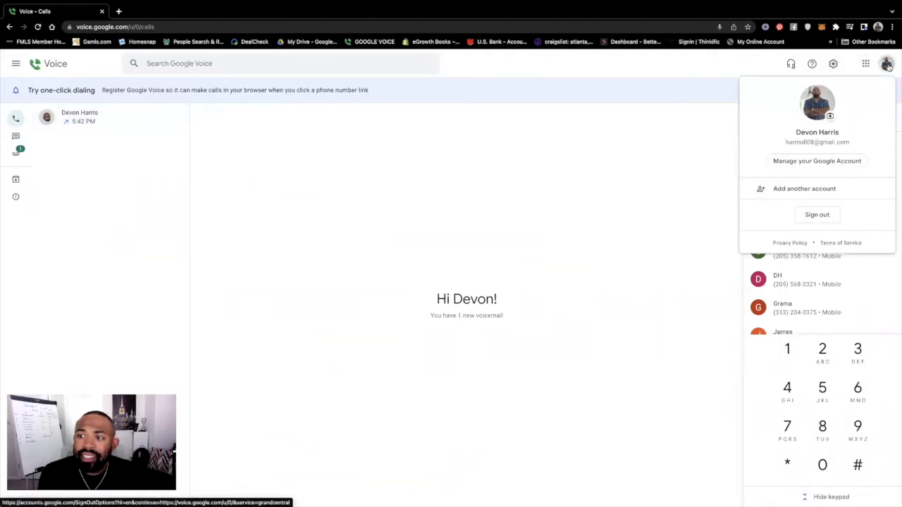
{"action": "left_click", "coordinate": [887, 64]}
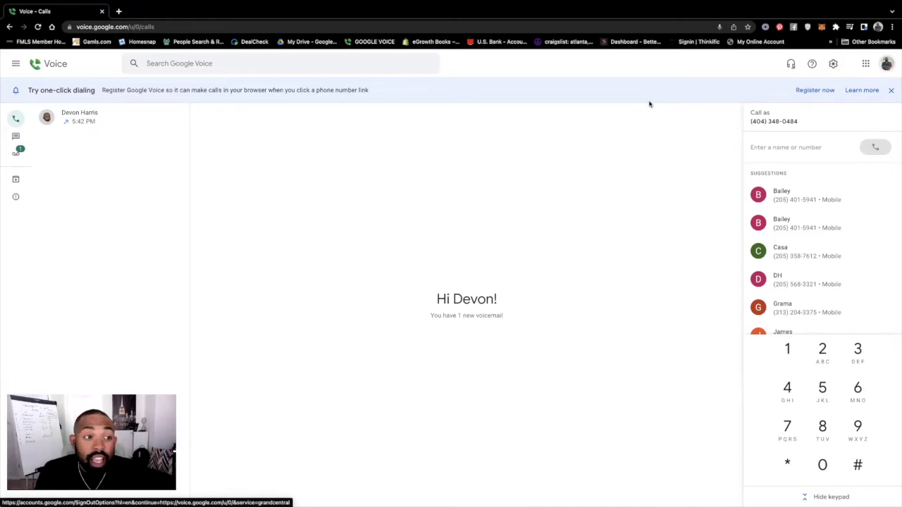
Delete the Google Voice number from Settings and confirm the deletion.
{"action": "left_click", "coordinate": [865, 63]}
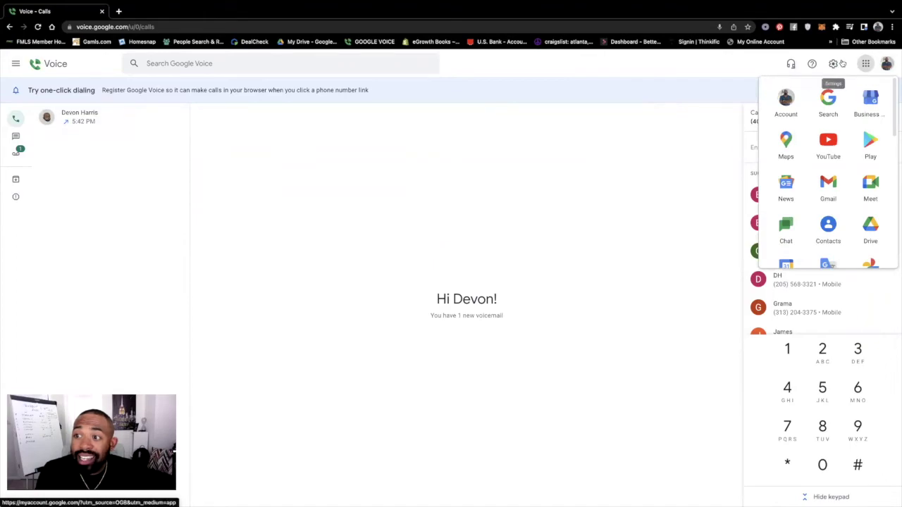
{"action": "left_click", "coordinate": [834, 64]}
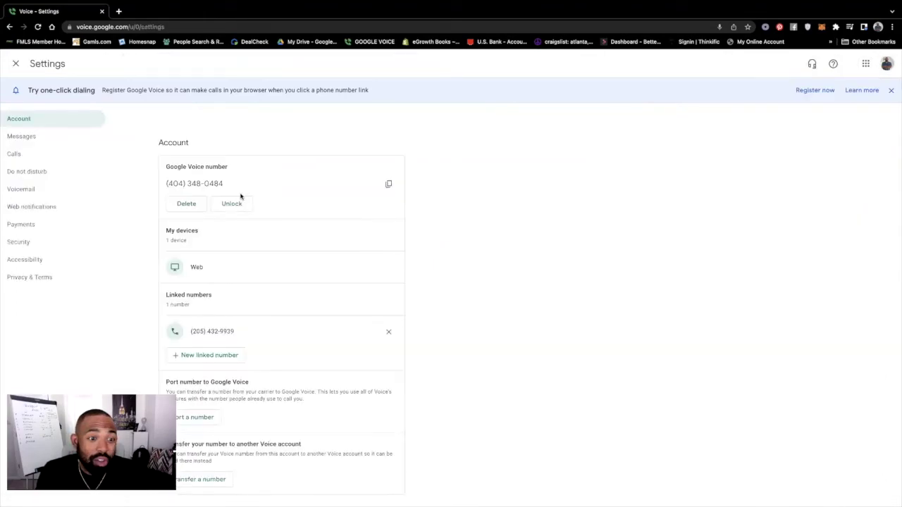
{"action": "left_click", "coordinate": [193, 204]}
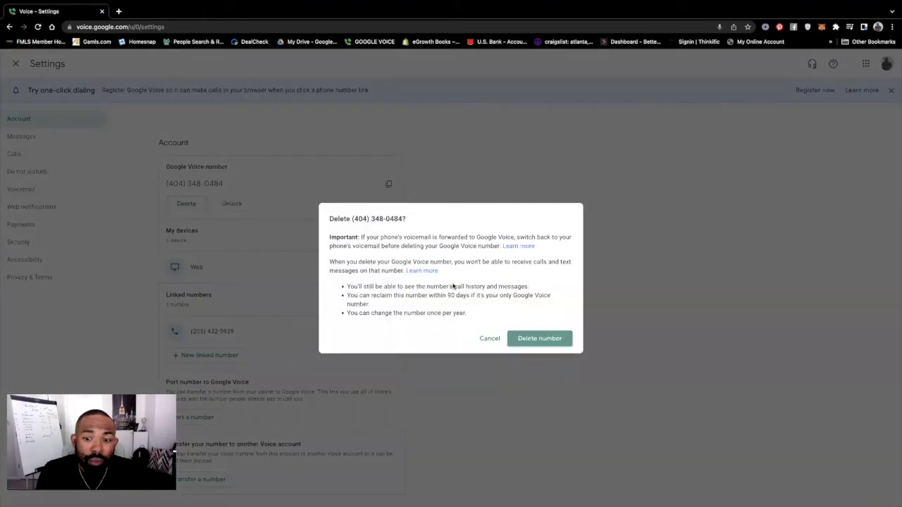
{"action": "left_click", "coordinate": [549, 343]}
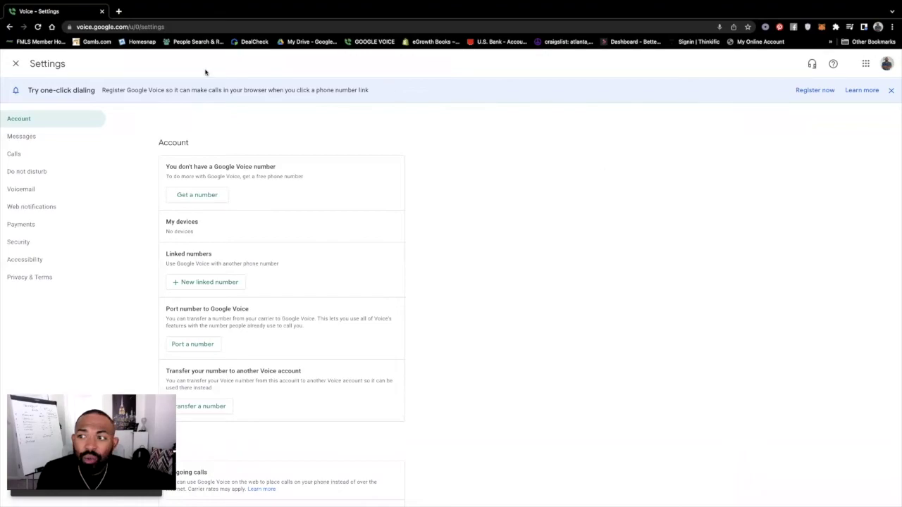
Close Settings, dismiss the one-click dialing banner, and sign out of the Google account.
{"action": "left_click", "coordinate": [15, 64]}
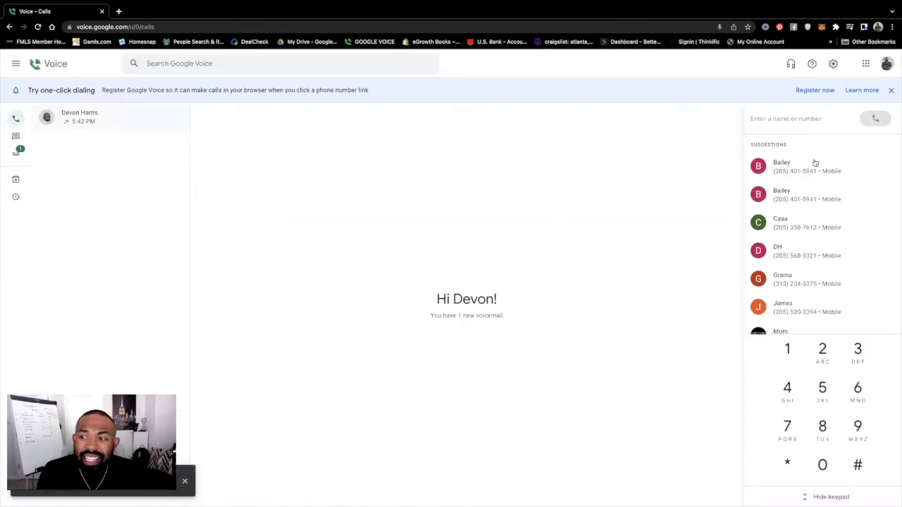
{"action": "left_click", "coordinate": [891, 90]}
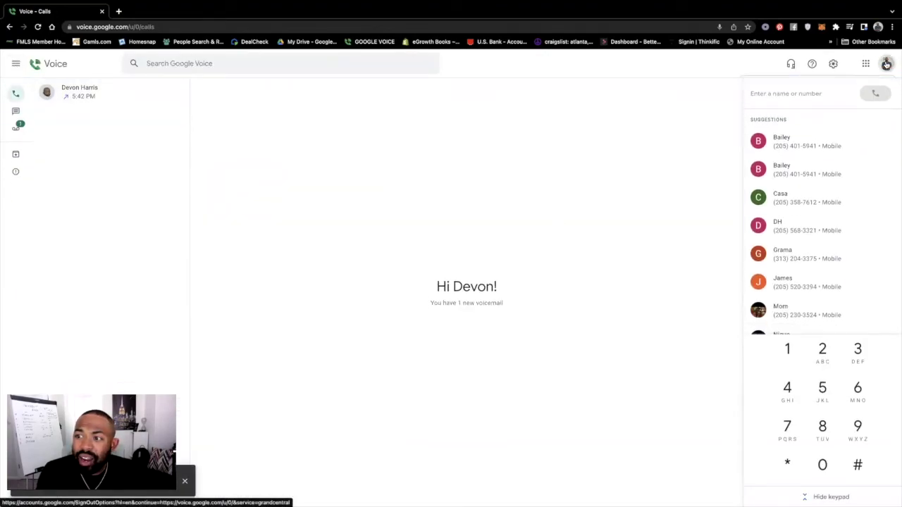
{"action": "left_click", "coordinate": [886, 63]}
{"action": "left_click", "coordinate": [818, 214]}
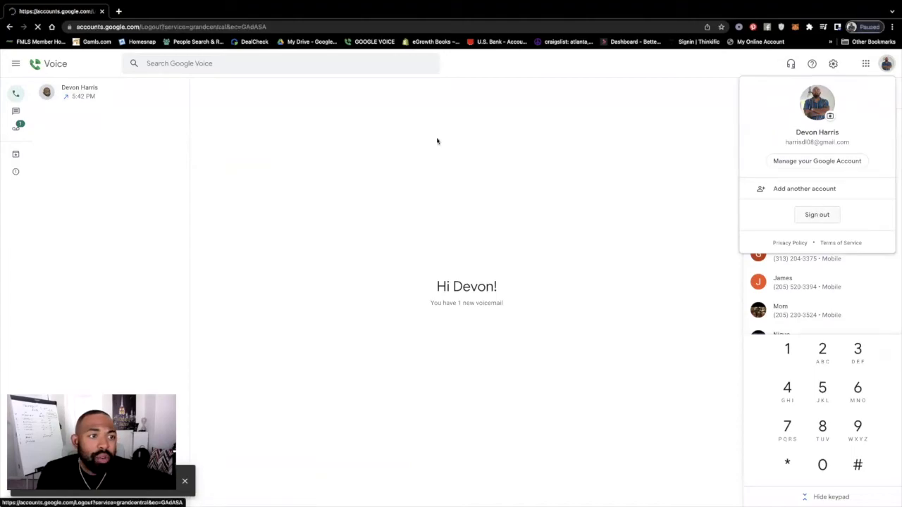